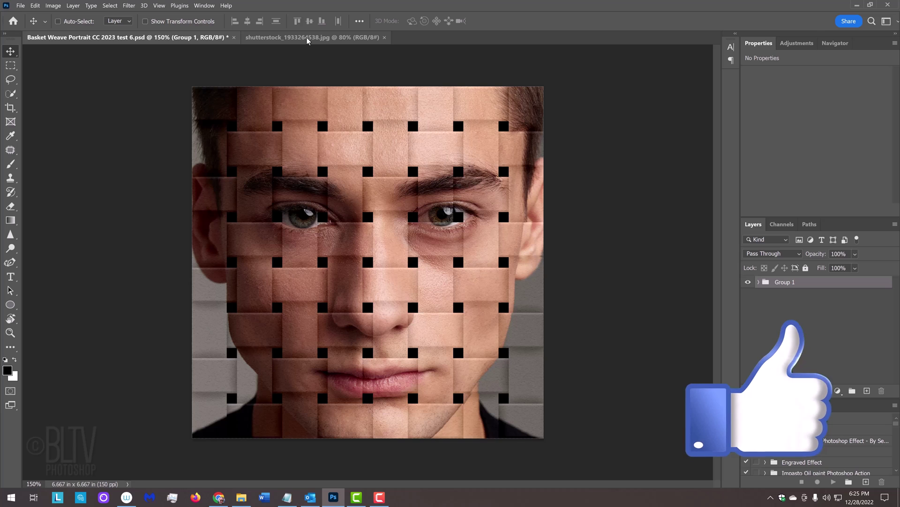
Step: Switch to the plain portrait document shutterstock_1933264538.jpg
left_click(307, 39)
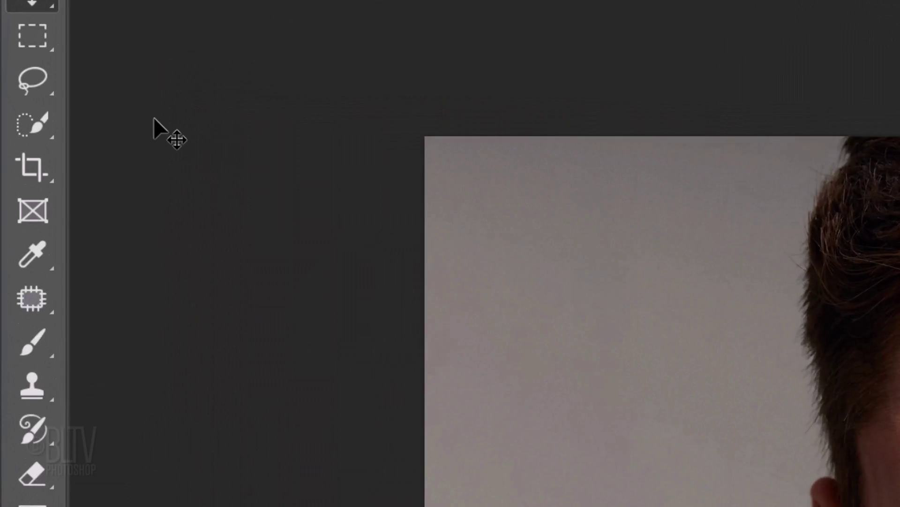
Step: Set the Crop Tool to the W x H x Resolution preset at 1000 × 1000 px
left_click(11, 109)
right_click(11, 109)
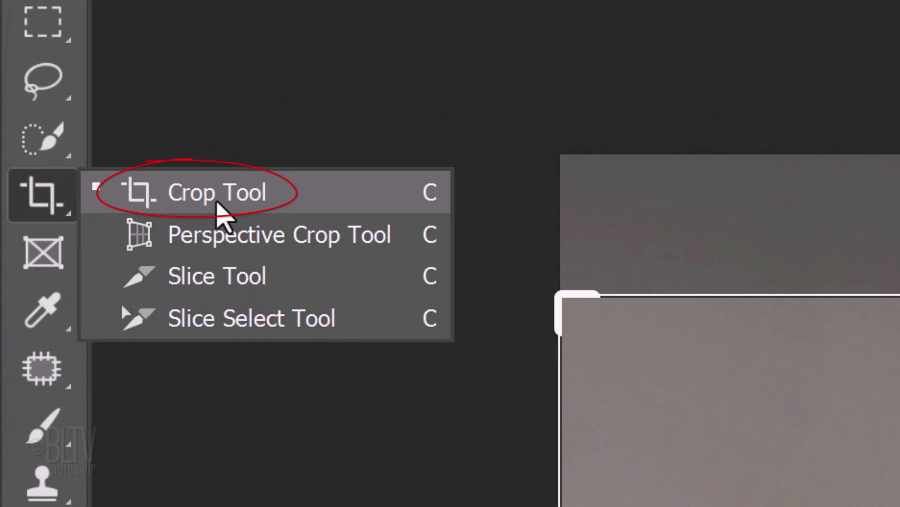
left_click(217, 202)
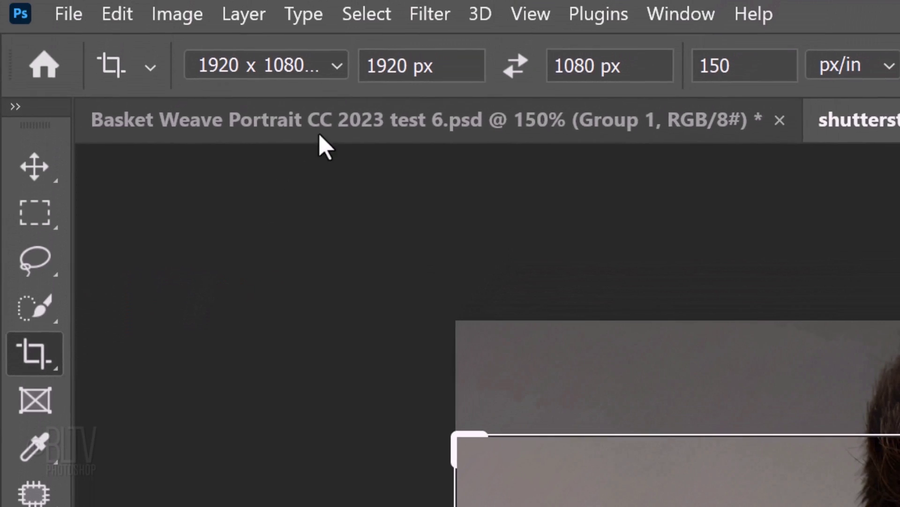
left_click(336, 67)
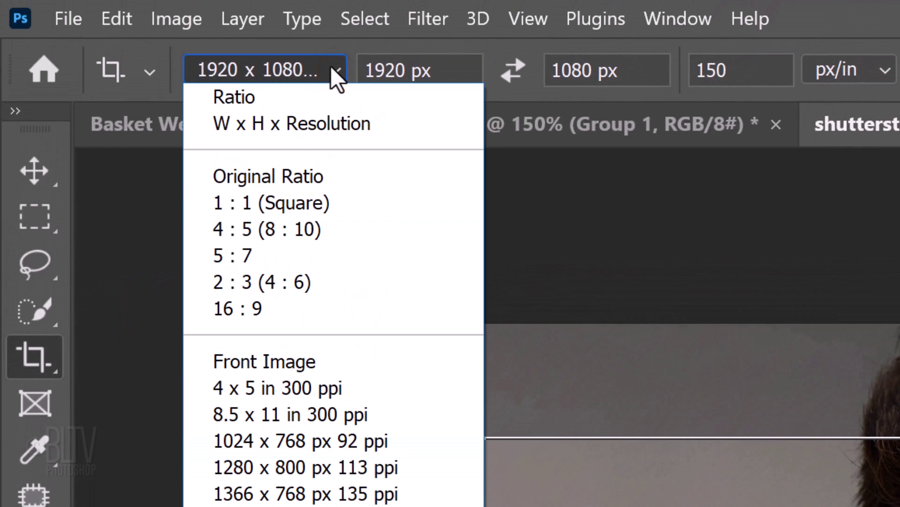
left_click(277, 126)
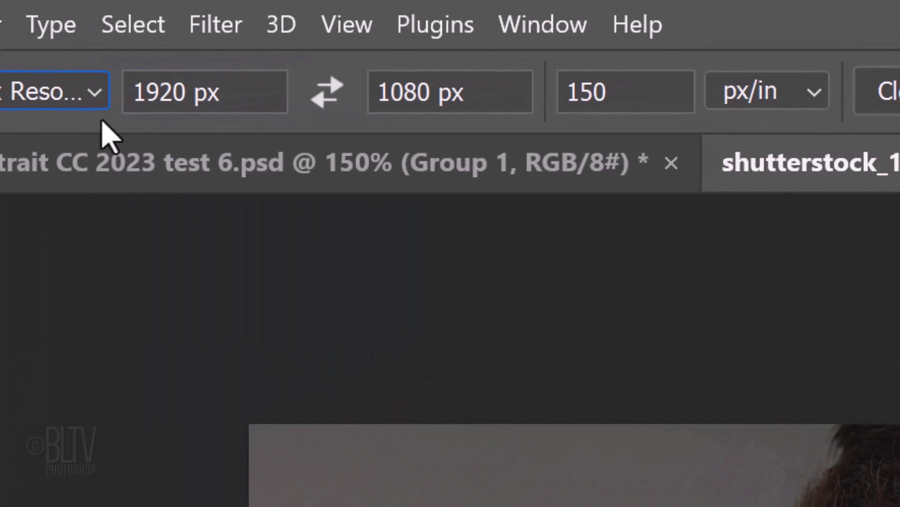
left_click(184, 90)
key("BackSpace")
key("BackSpace")
key("BackSpace")
key("BackSpace")
type("1000")
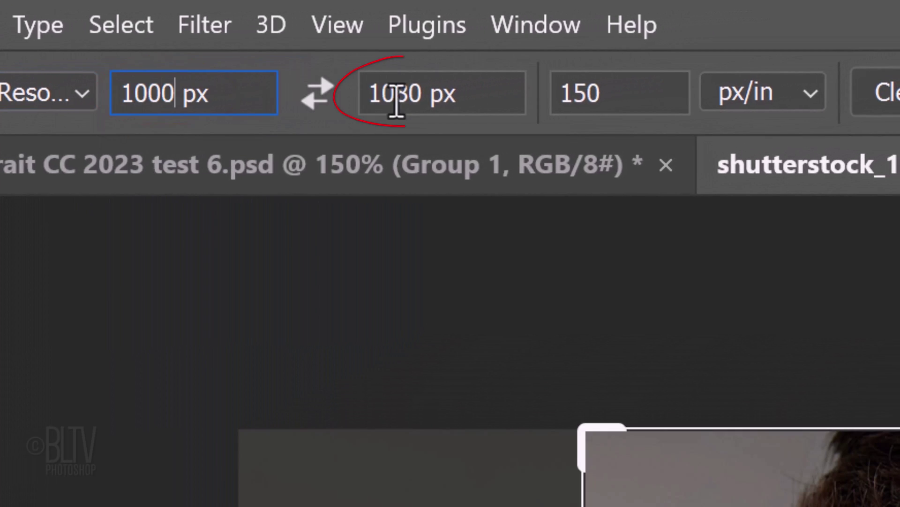
key("Tab")
type("1000")
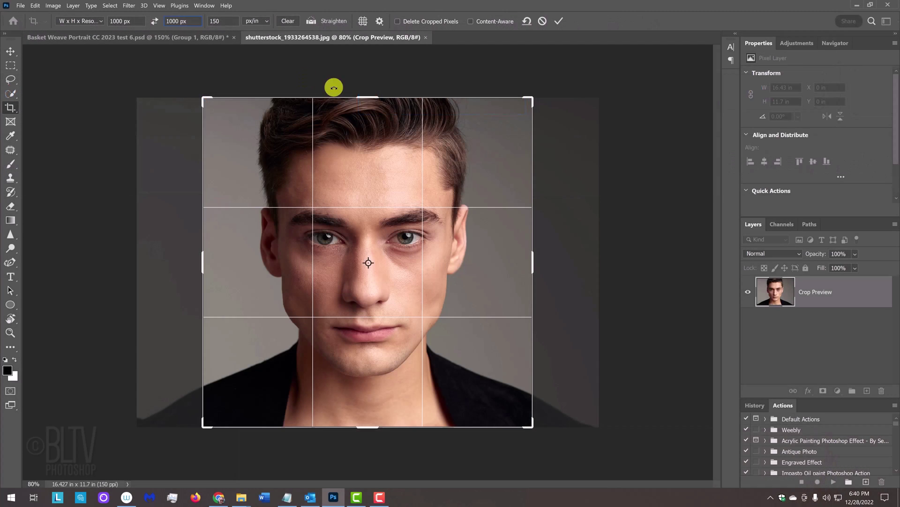
Step: Frame the crop square tightly around the man's face and apply the crop
left_click_drag(531, 96, 509, 115)
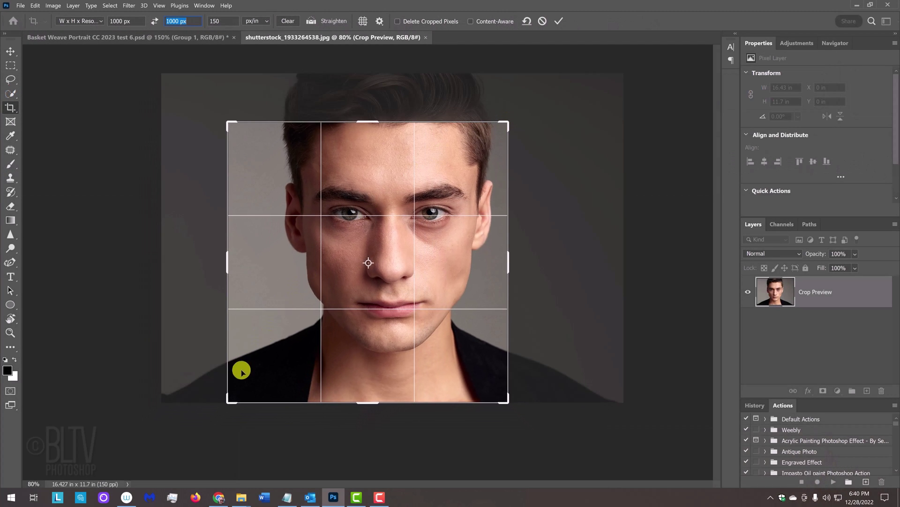
left_click_drag(242, 371, 265, 366)
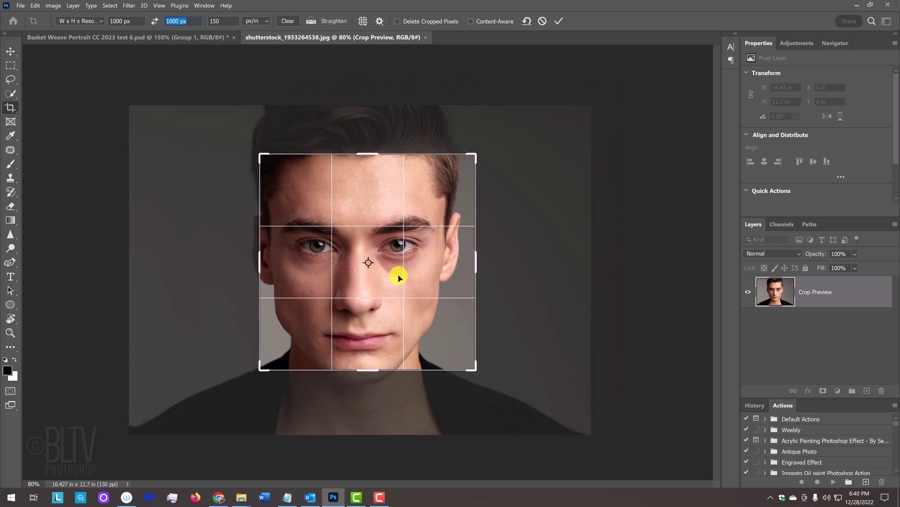
left_click_drag(398, 277, 437, 259)
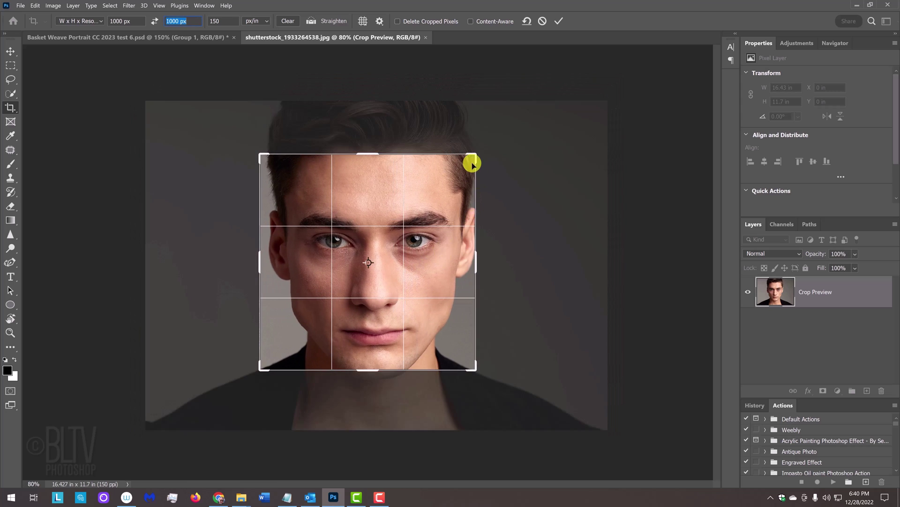
left_click_drag(472, 164, 469, 159)
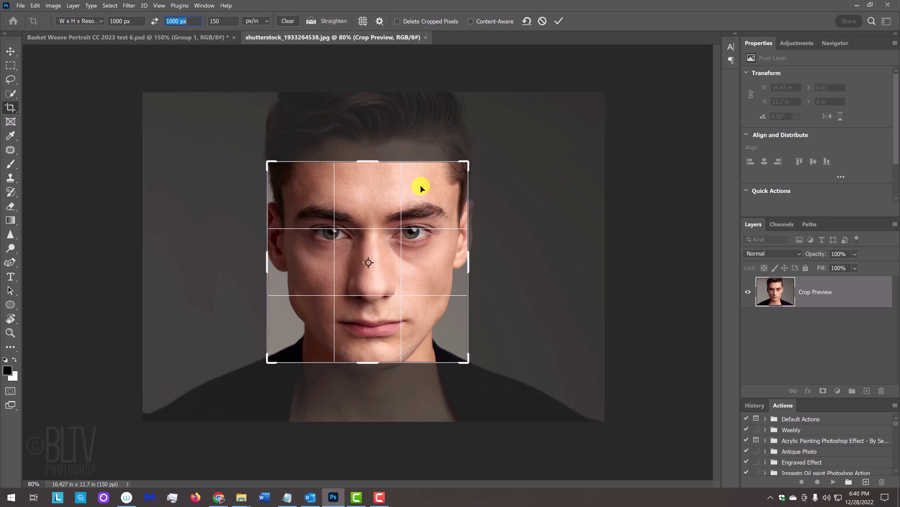
key("Return")
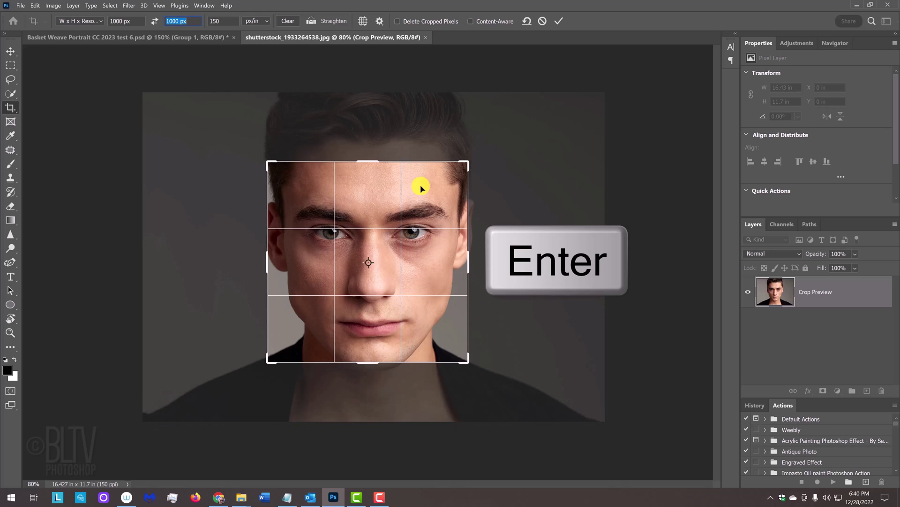
left_click(559, 21)
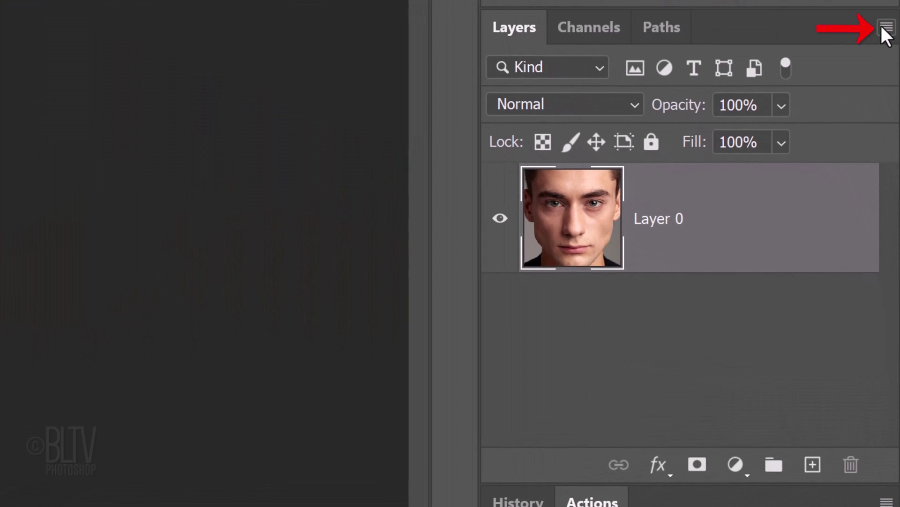
Step: Convert Layer 0 to a smart object and set Layers panel thumbnails to medium size
left_click(882, 28)
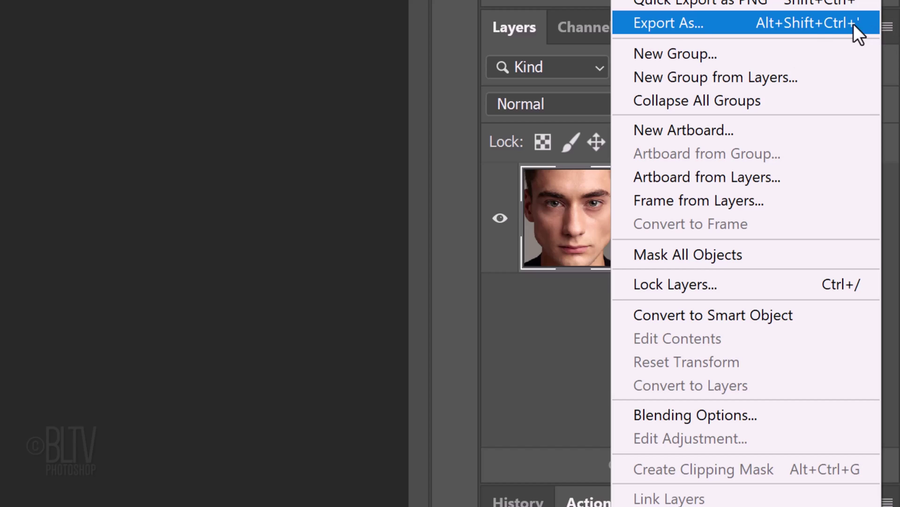
left_click(700, 312)
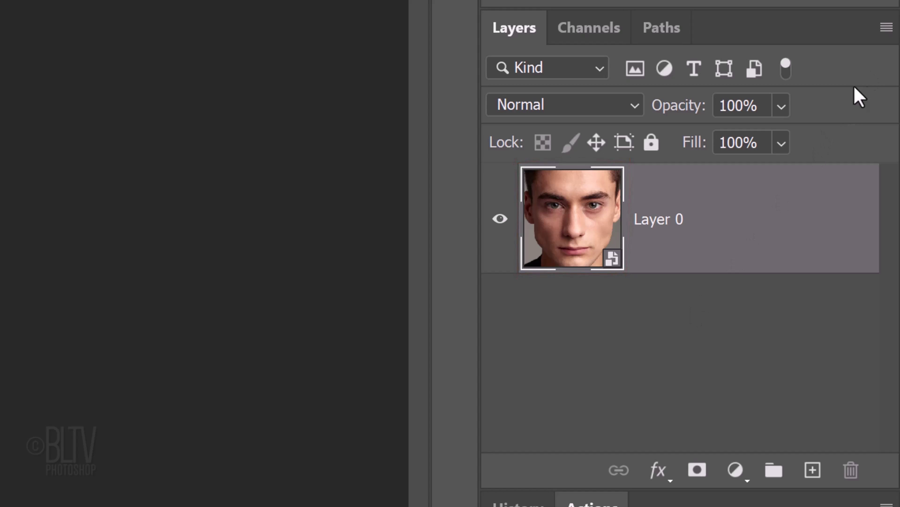
left_click(887, 27)
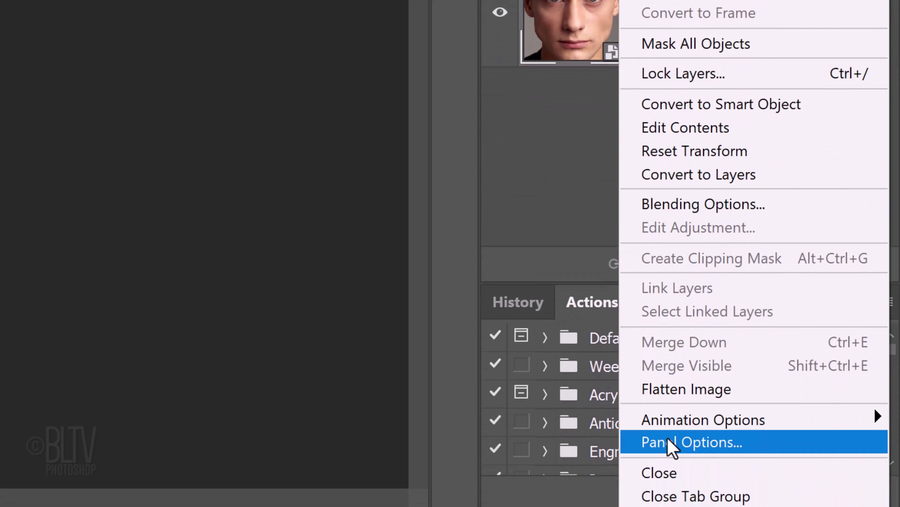
left_click(668, 440)
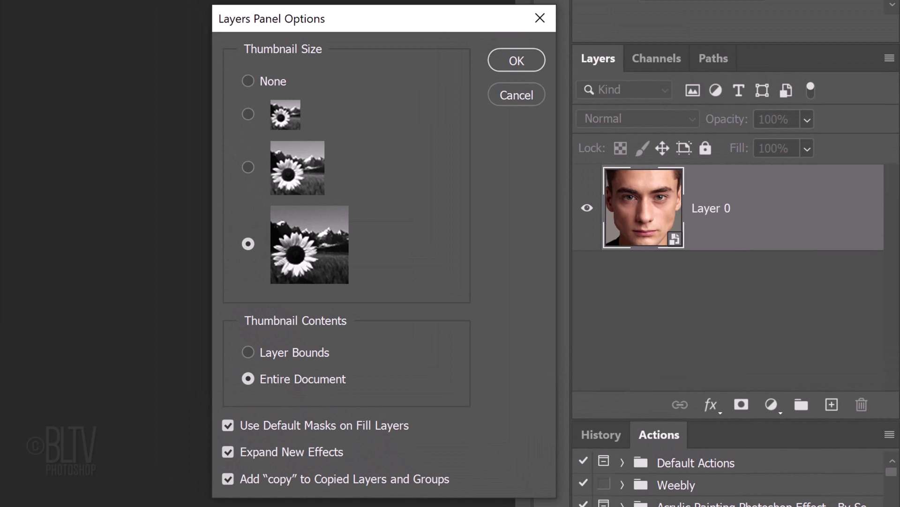
left_click(249, 167)
left_click(509, 61)
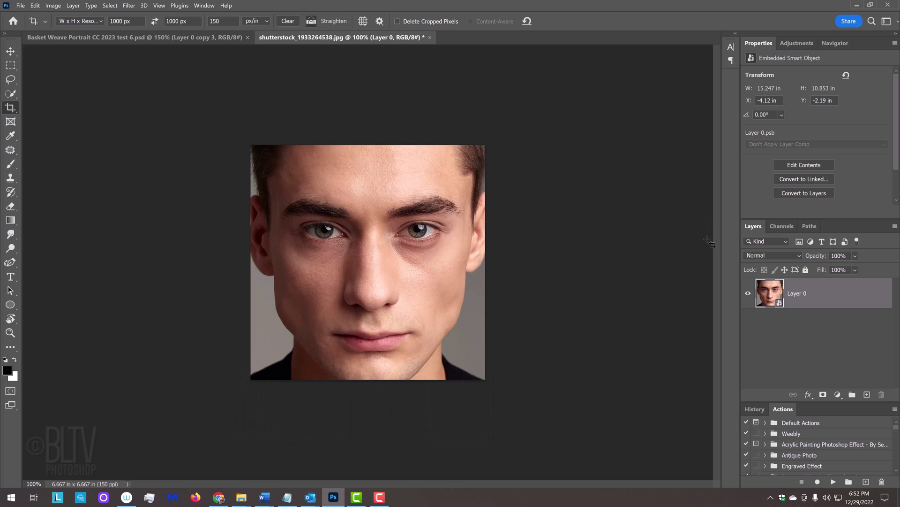
Step: Zoom in, fit the portrait on screen, then enter 150% in the status bar zoom field
key("ctrl+plus")
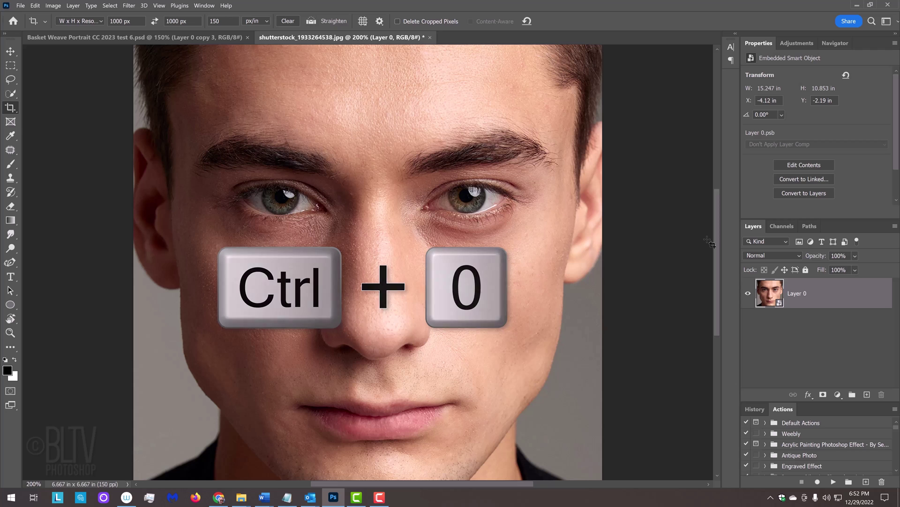
key("ctrl+0")
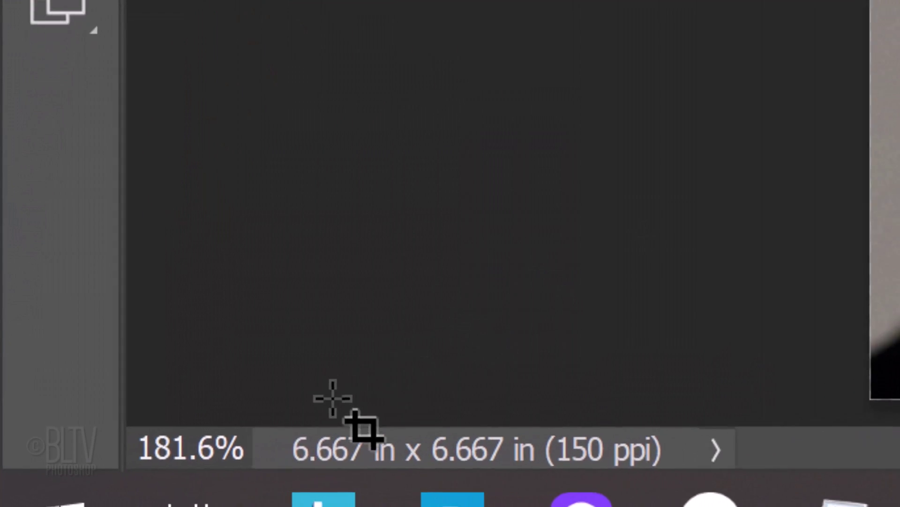
left_click_drag(246, 447, 162, 448)
type("150%")
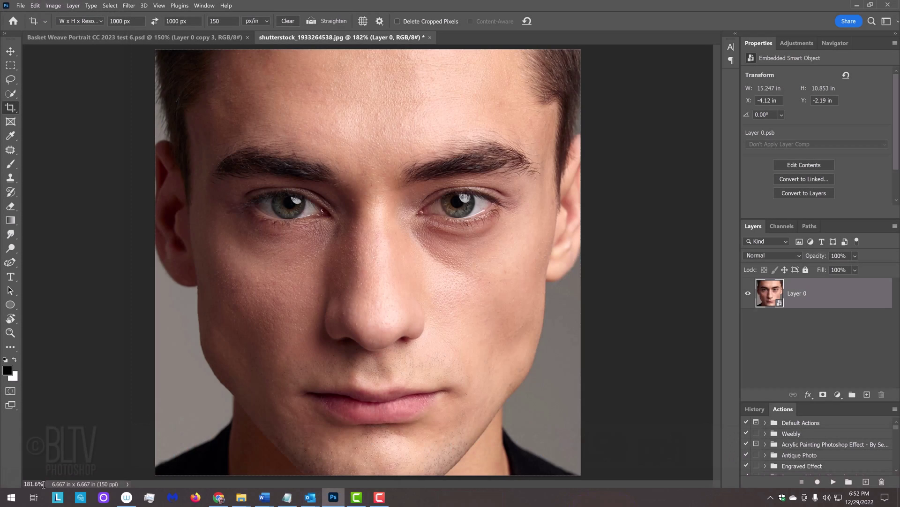
key("Return")
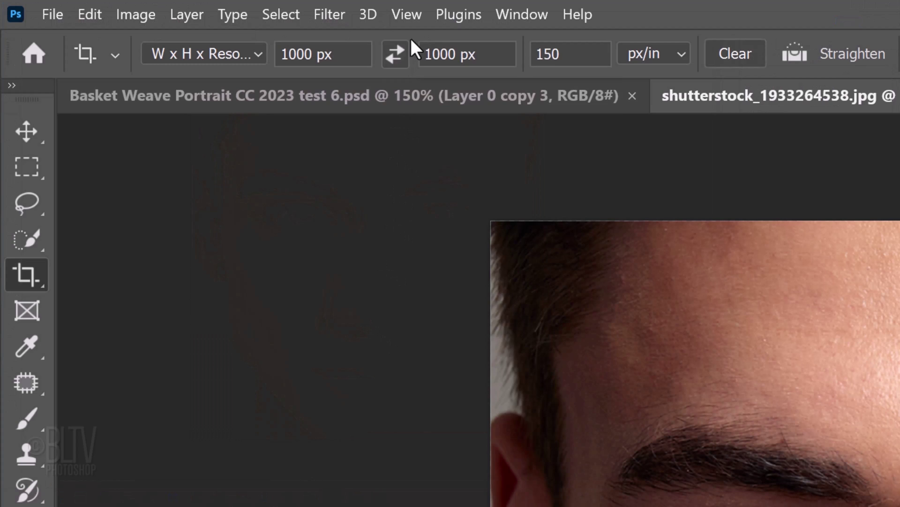
Step: Create a New Guide Layout with 8 columns, 8 rows and 0.2 in gutters for both
left_click(159, 6)
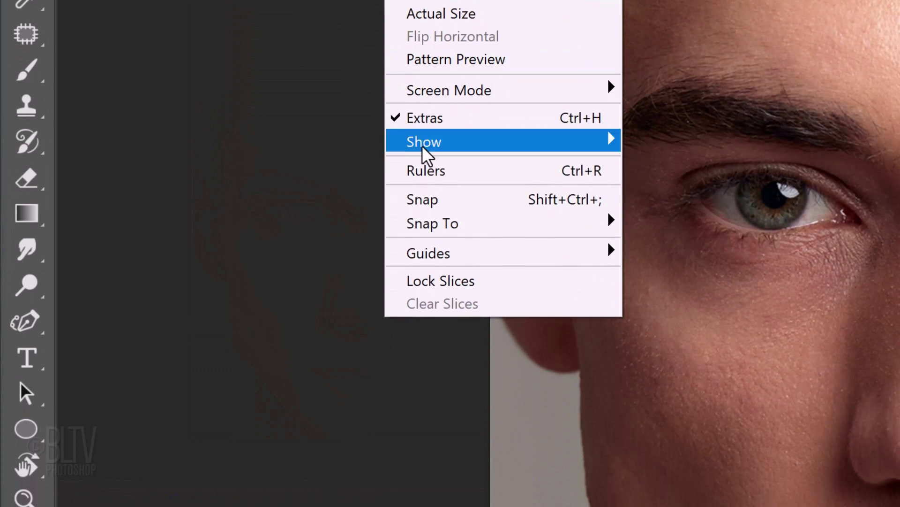
mouse_move(432, 253)
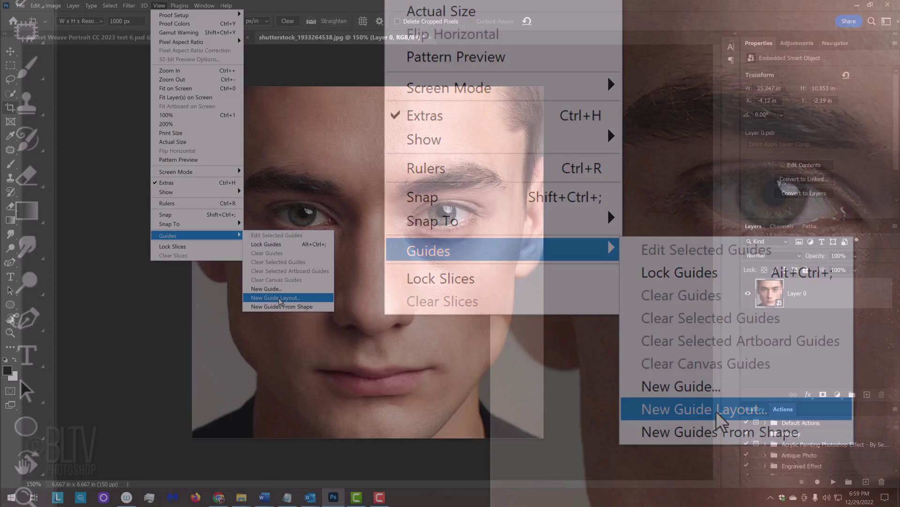
left_click(718, 410)
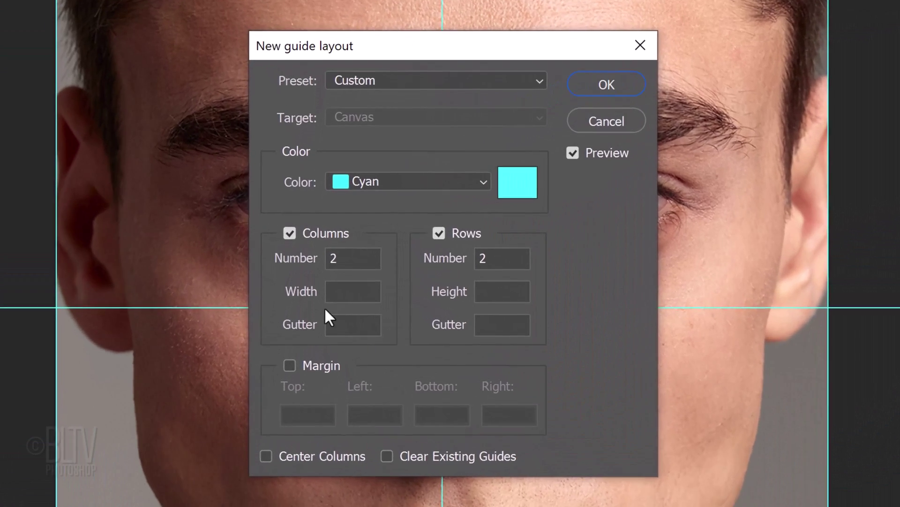
double_click(349, 252)
type("8")
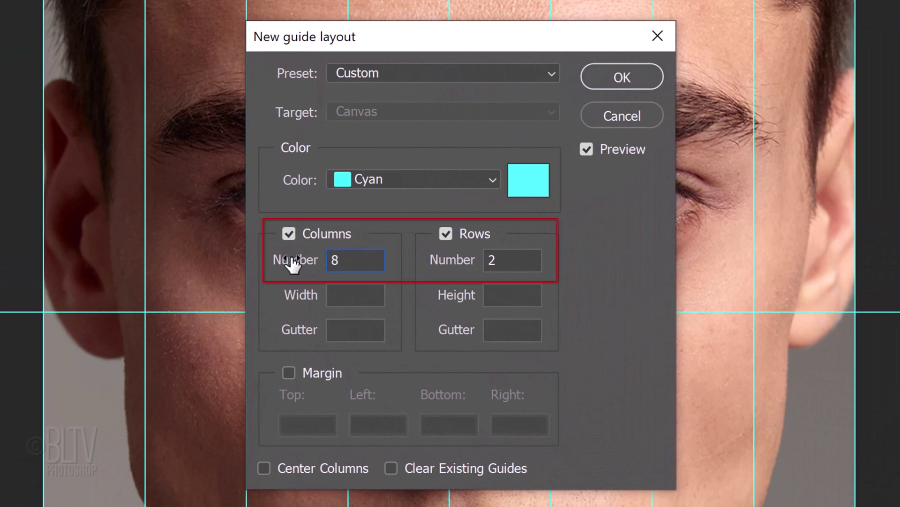
double_click(509, 259)
type("8")
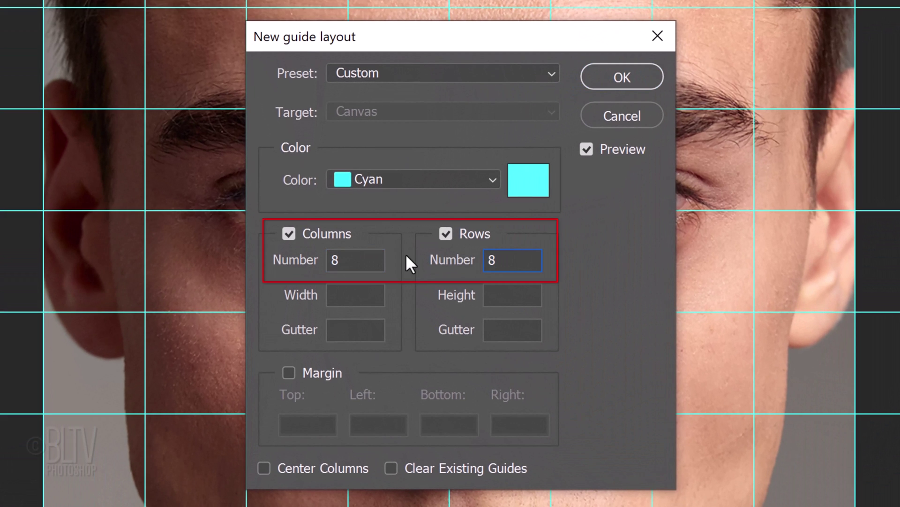
left_click(339, 329)
type(".2 i")
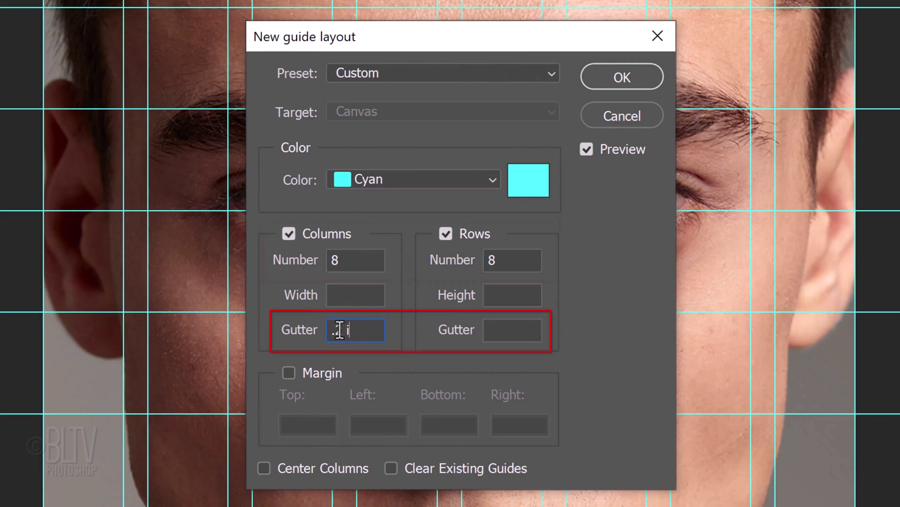
type("n")
left_click(521, 329)
type(".2 in")
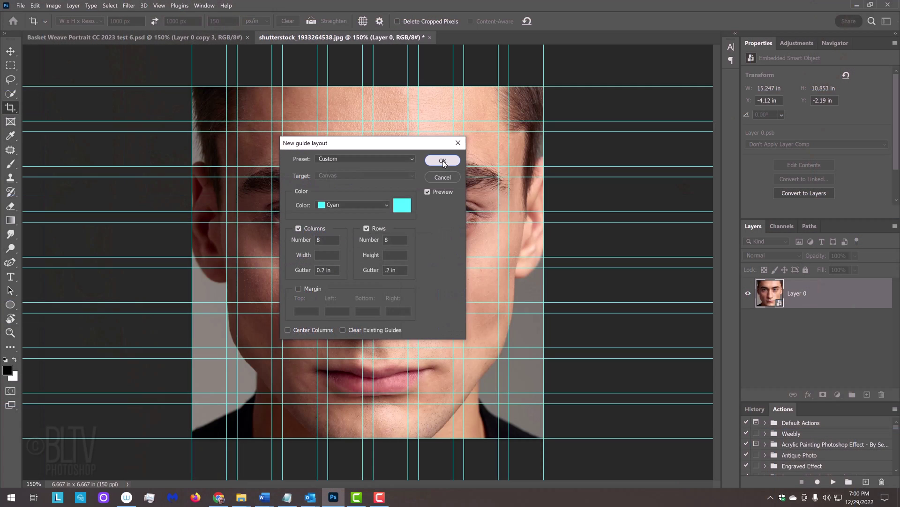
left_click(443, 160)
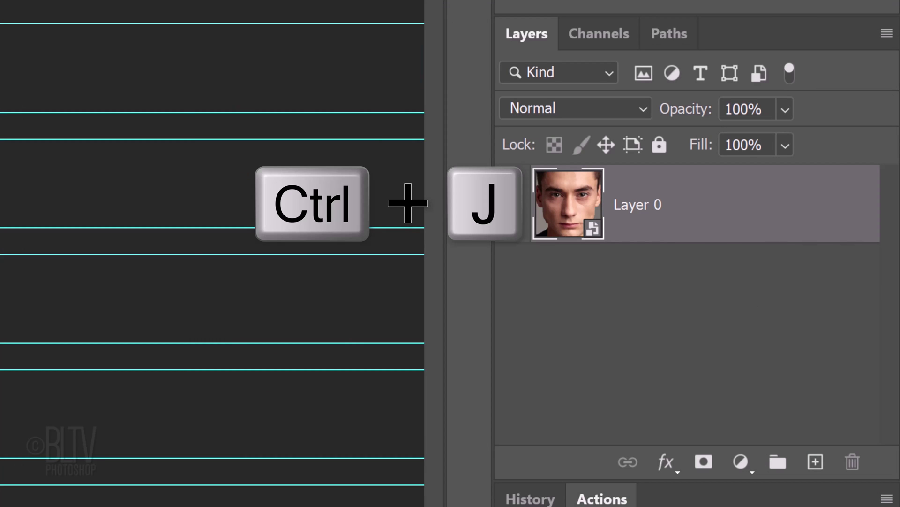
Step: Duplicate the portrait layer four times with Ctrl+J and select the original Layer 0
key("ctrl+j")
key("ctrl+j")
key("ctrl+j")
key("ctrl+j")
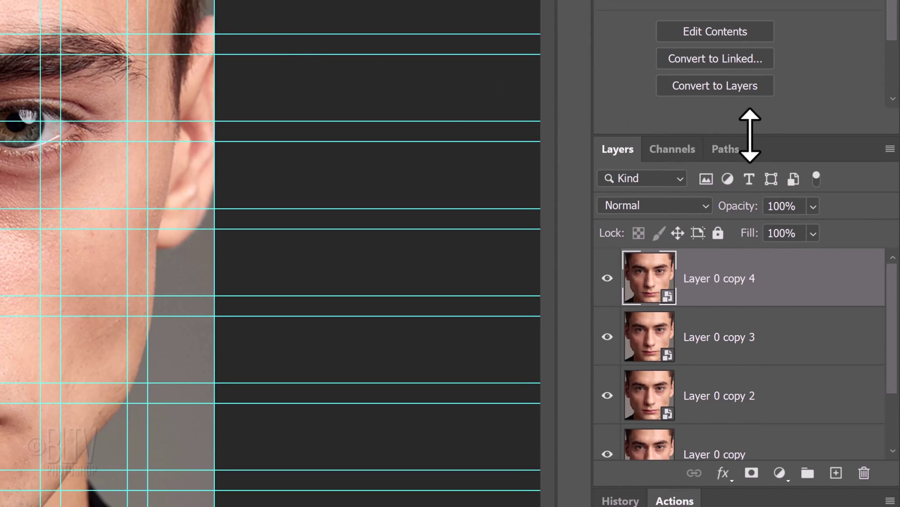
left_click_drag(750, 136, 756, 26)
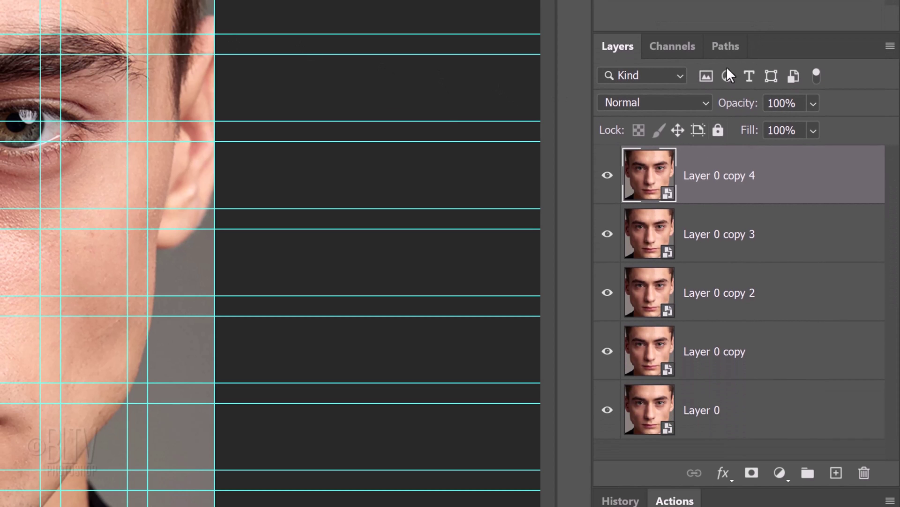
left_click(646, 408)
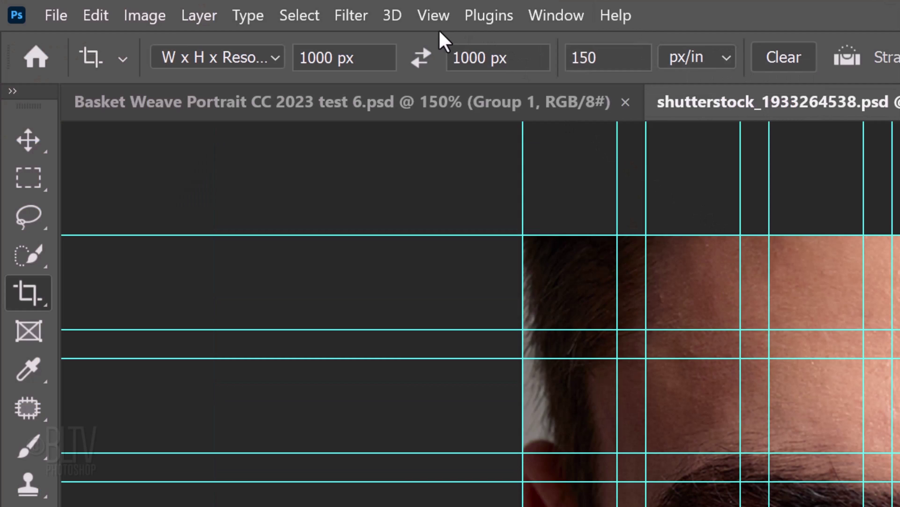
Step: Turn on View > Snap
left_click(435, 15)
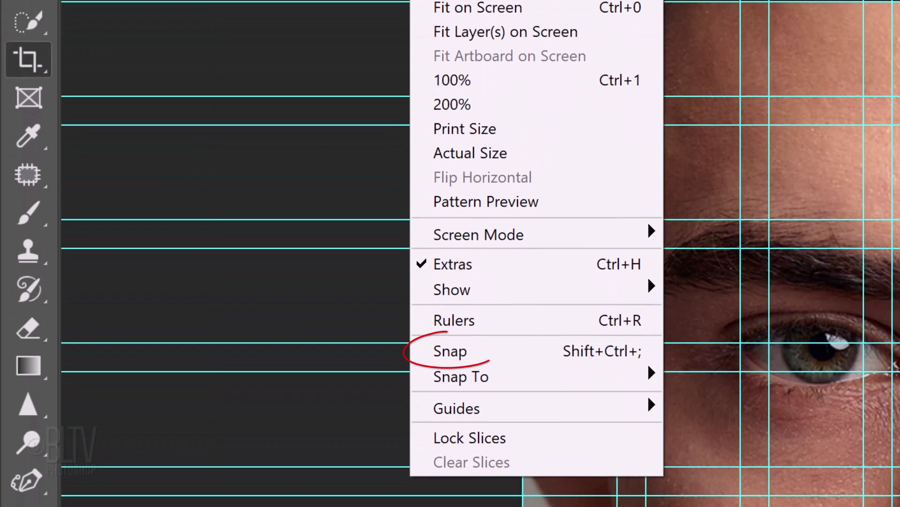
left_click(455, 357)
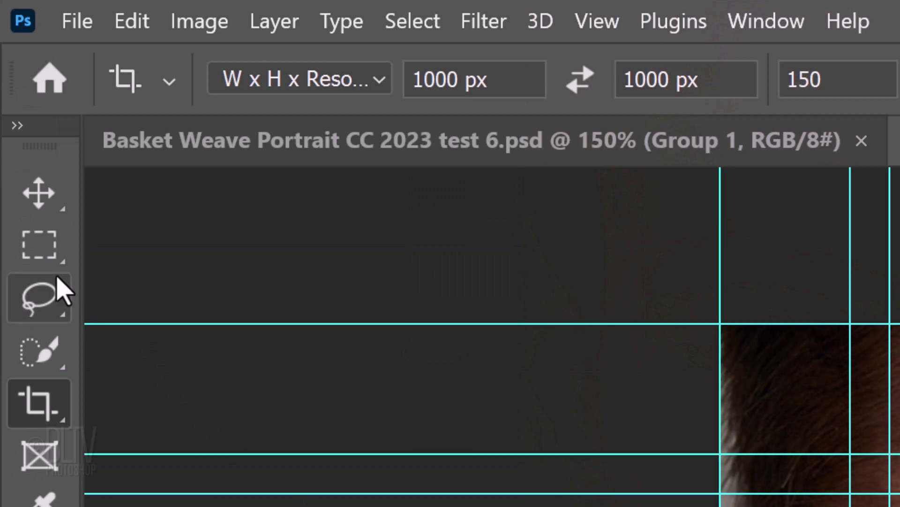
left_click(39, 244)
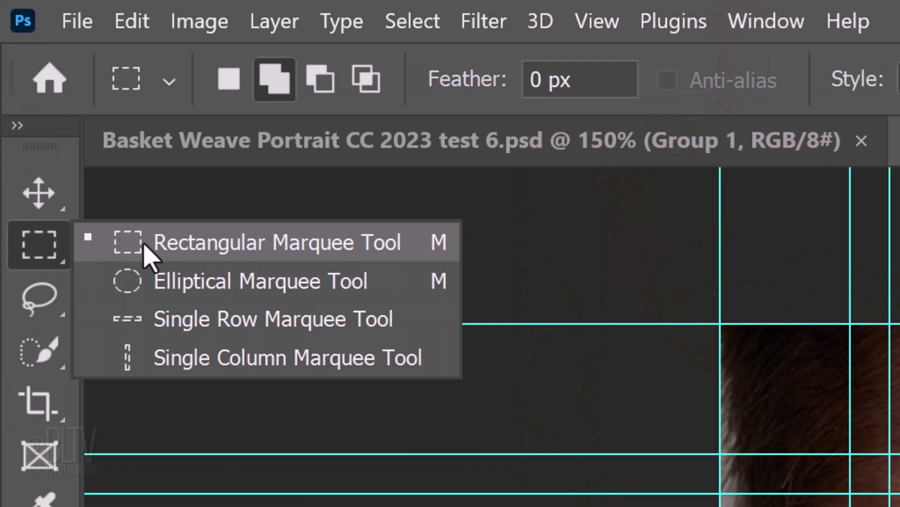
Step: Marquee-select alternating vertical grid columns and add them as Layer 0's layer mask
left_click(232, 260)
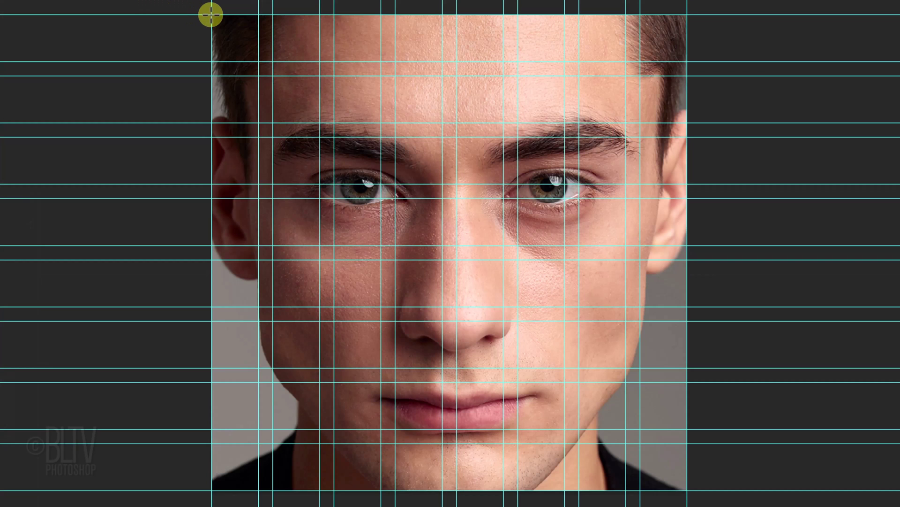
left_click_drag(211, 15, 259, 490)
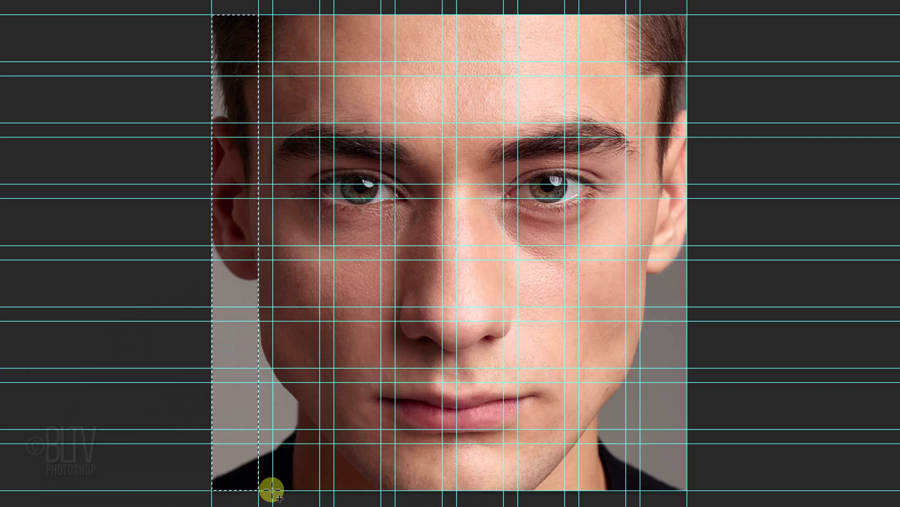
left_click_drag(270, 488, 319, 14)
left_click_drag(334, 14, 687, 15)
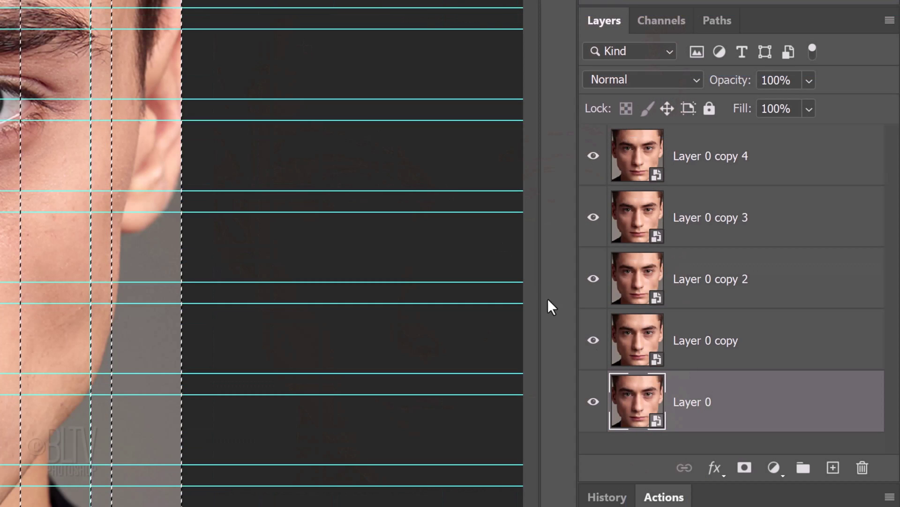
left_click(745, 468)
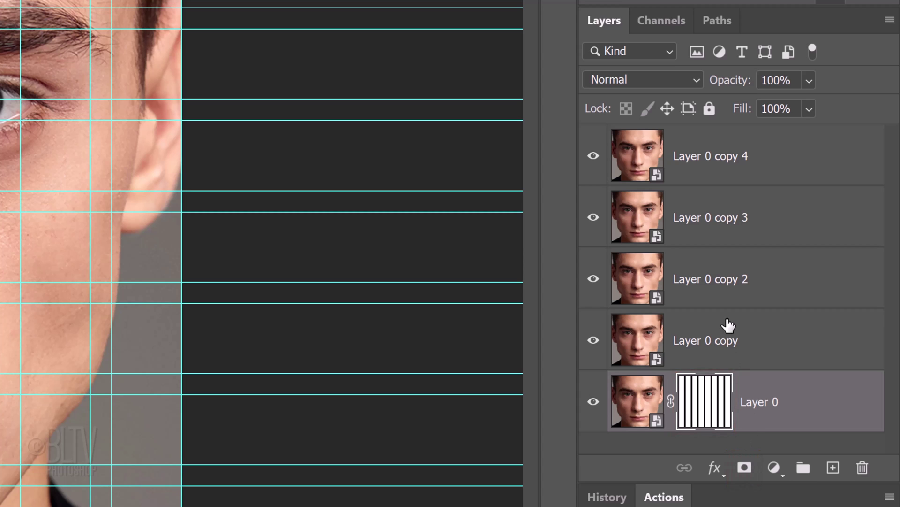
Step: Mask Layer 0 copy 2 to alternating horizontal grid rows, then hide guides with Ctrl+H
left_click(714, 291)
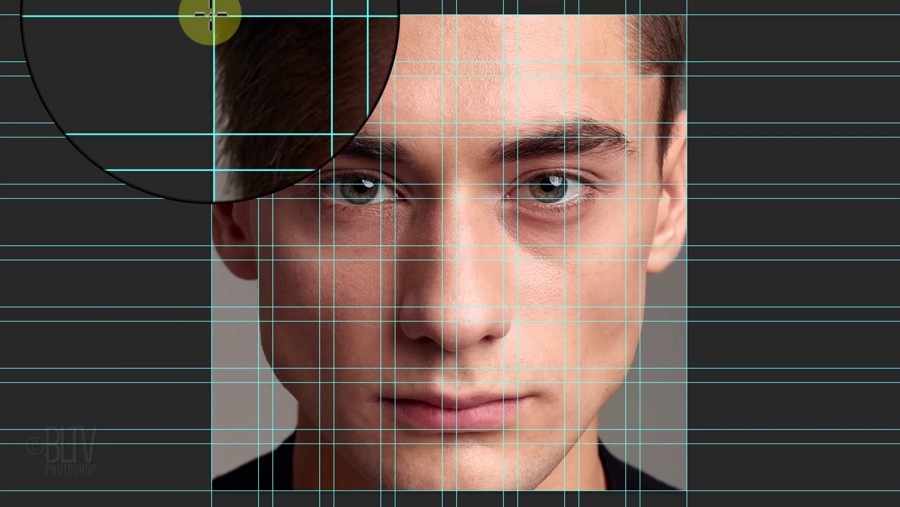
left_click_drag(211, 14, 211, 123)
left_click_drag(211, 137, 687, 184)
left_click_drag(687, 198, 687, 306)
left_click_drag(688, 321, 687, 428)
left_click_drag(687, 443, 201, 493)
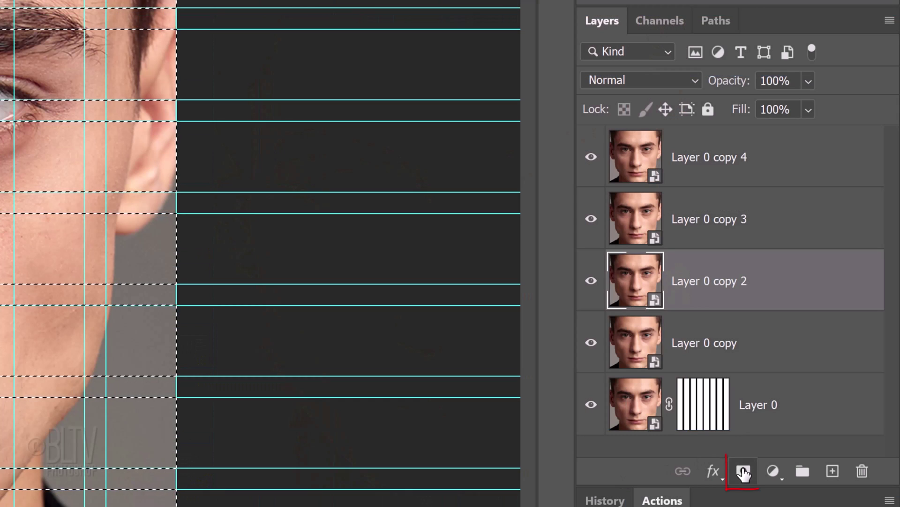
left_click(744, 472)
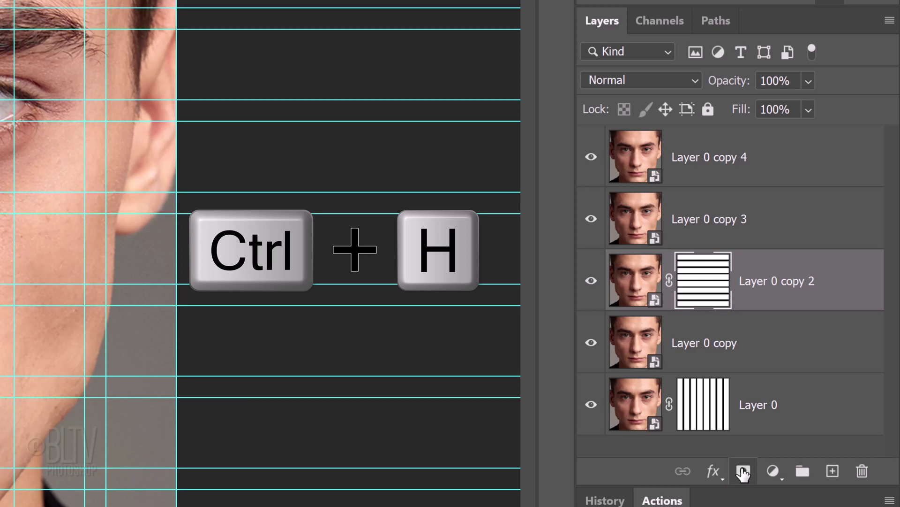
key("ctrl+h")
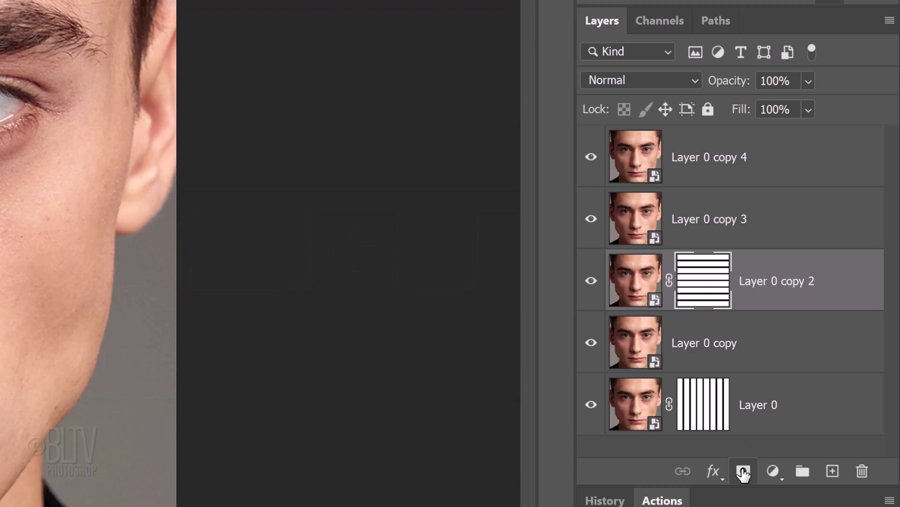
Step: Intersect Layer 0 copy 2's and Layer 0's strip masks into a selection, then select Layer 0 copy
left_click(702, 291, "ctrl")
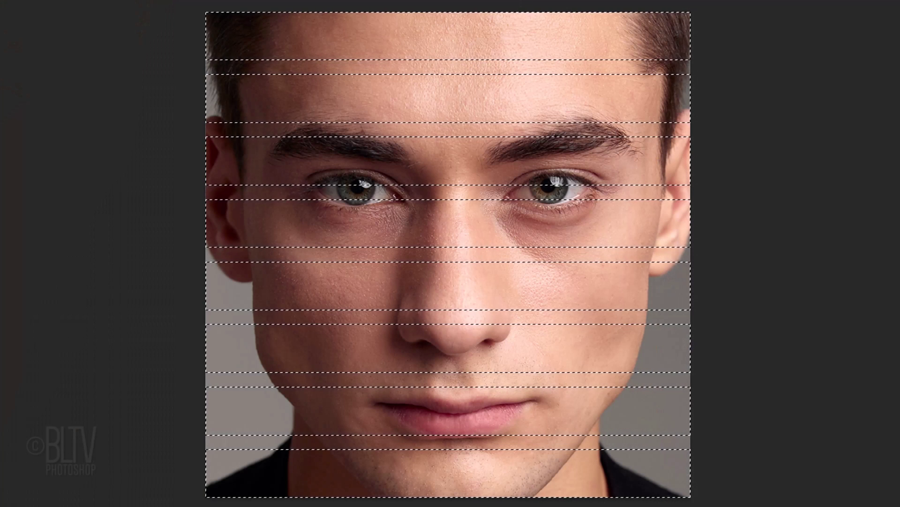
left_click(706, 408, "ctrl+alt+shift")
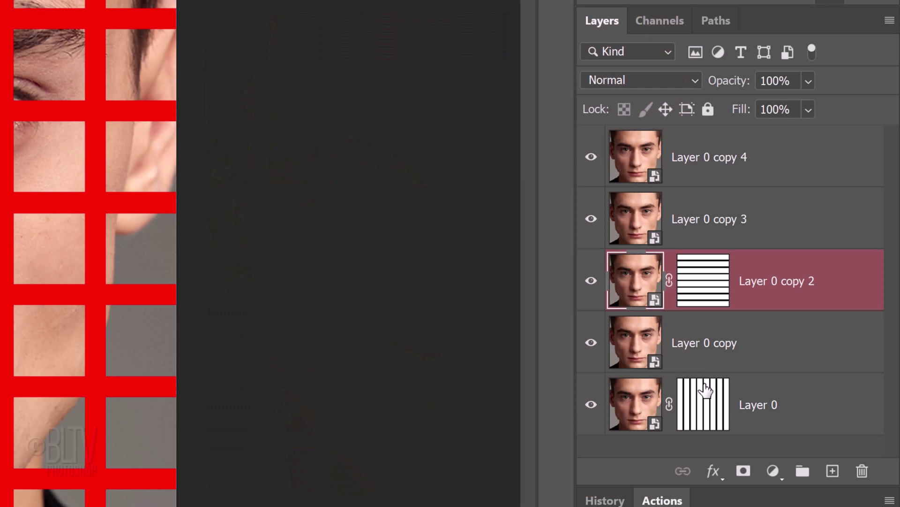
left_click_drag(705, 392, 706, 358)
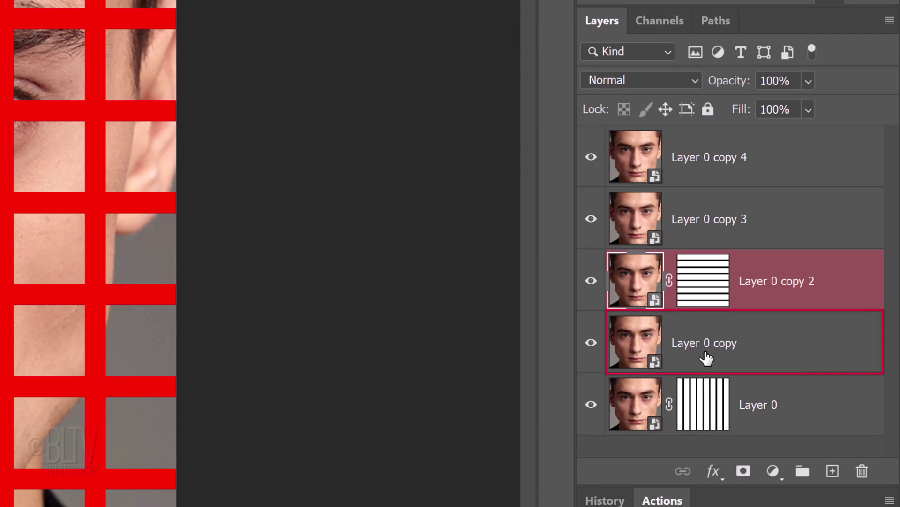
left_click(706, 358)
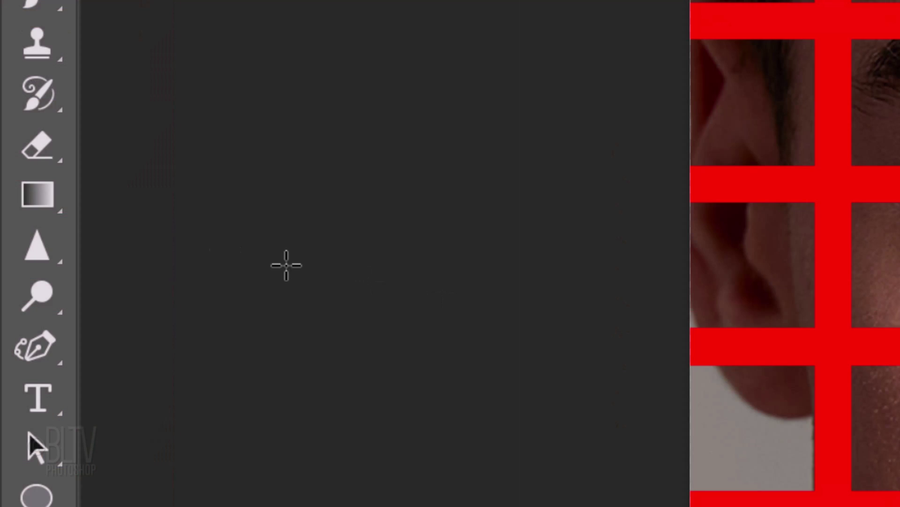
Step: With the Paint Bucket Tool, fill the top-left and second-row alternate cells red
right_click(39, 199)
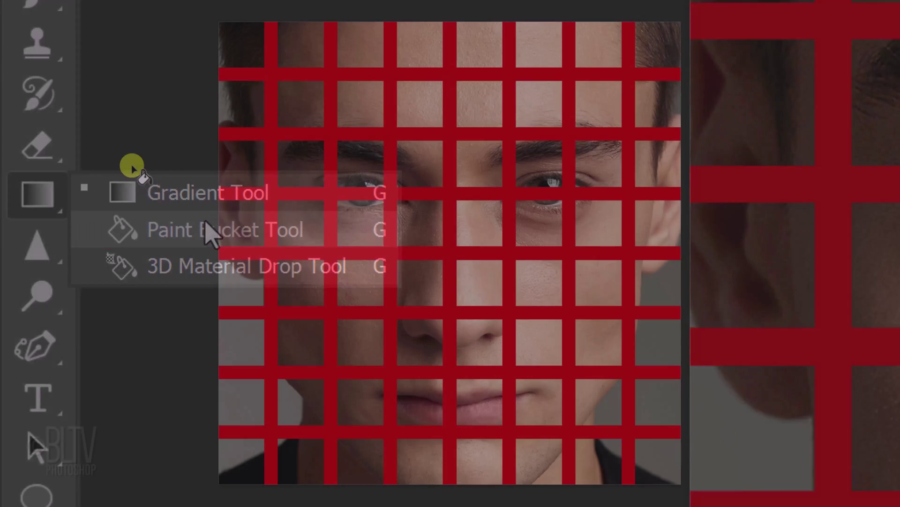
left_click(210, 231)
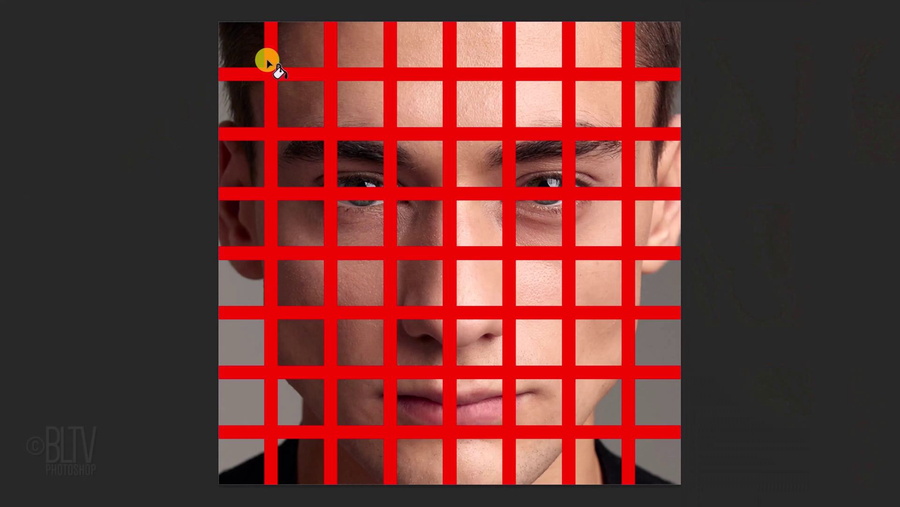
left_click(296, 45)
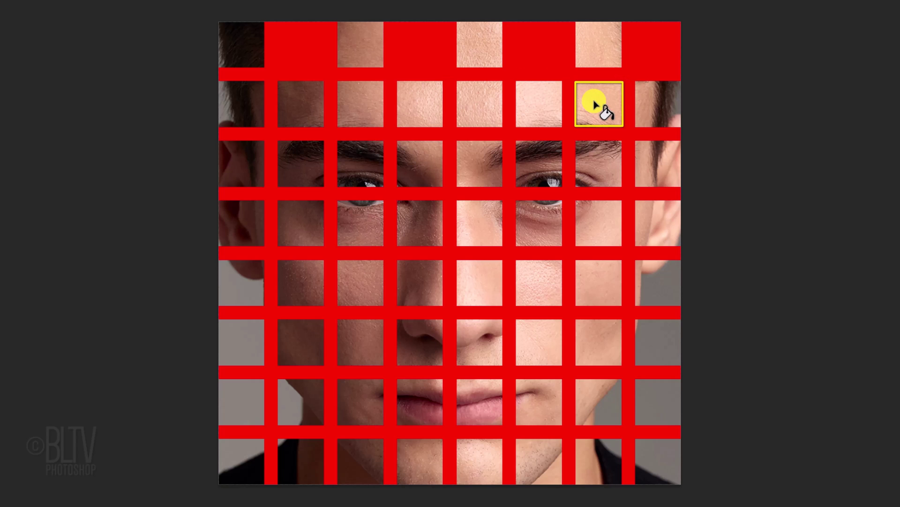
left_click(471, 101)
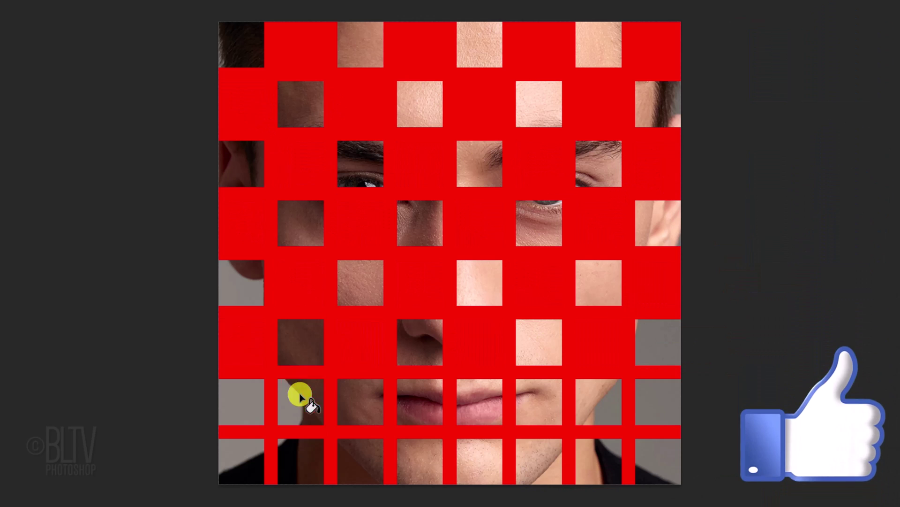
Step: Fill the alternating cells of the bottom two rows red to complete the checkerboard
left_click(300, 401)
left_click(420, 401)
left_click(539, 402)
left_click(658, 401)
left_click(598, 461)
left_click(480, 461)
left_click(361, 460)
left_click(241, 460)
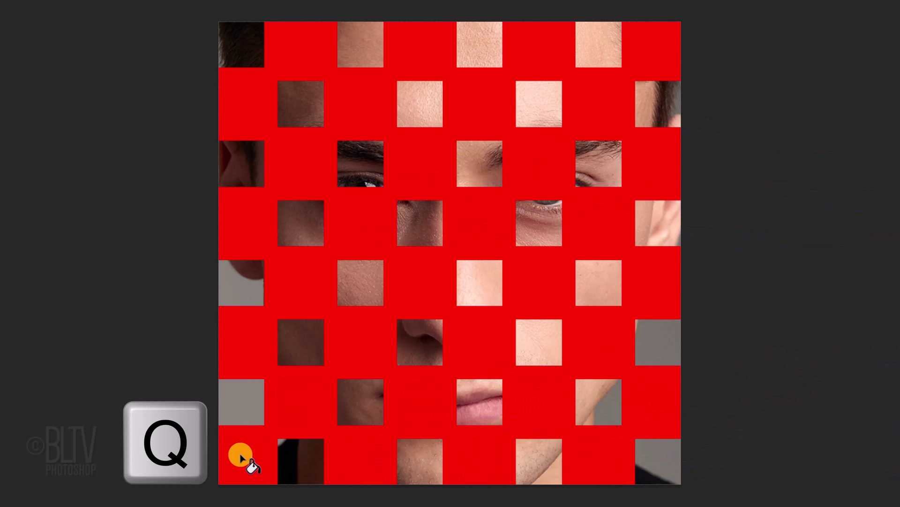
Step: Mask Layer 0 copy with the checkerboard, then intersect the strip masks and fill alternate cells red in Quick Mask
key("q")
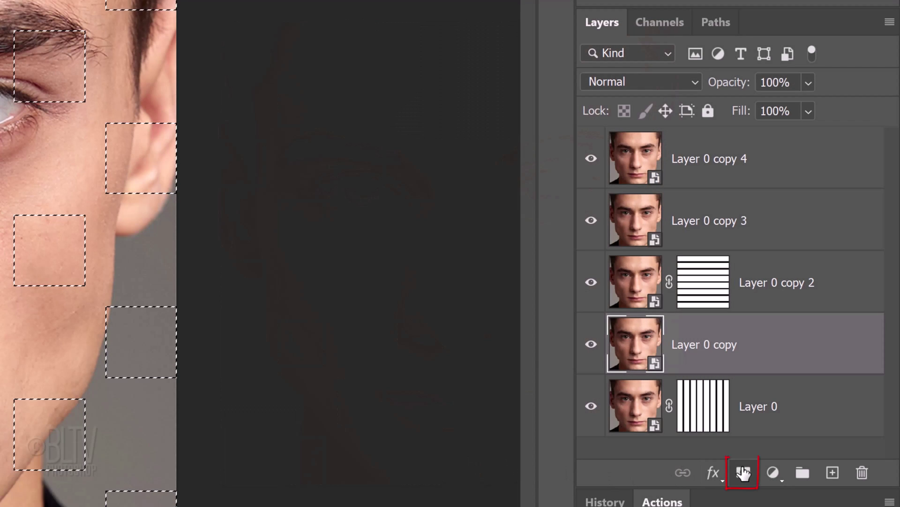
left_click(743, 472)
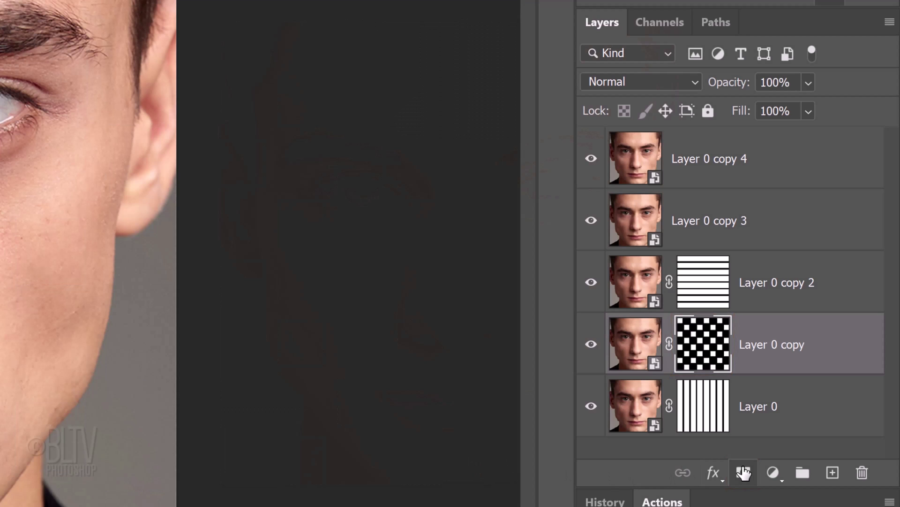
left_click(698, 282, "ctrl")
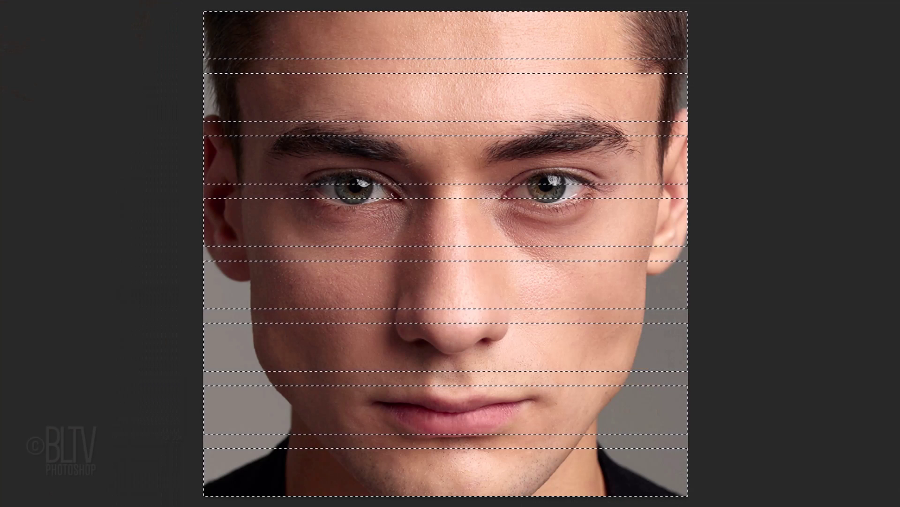
left_click(705, 403, "ctrl+alt+shift")
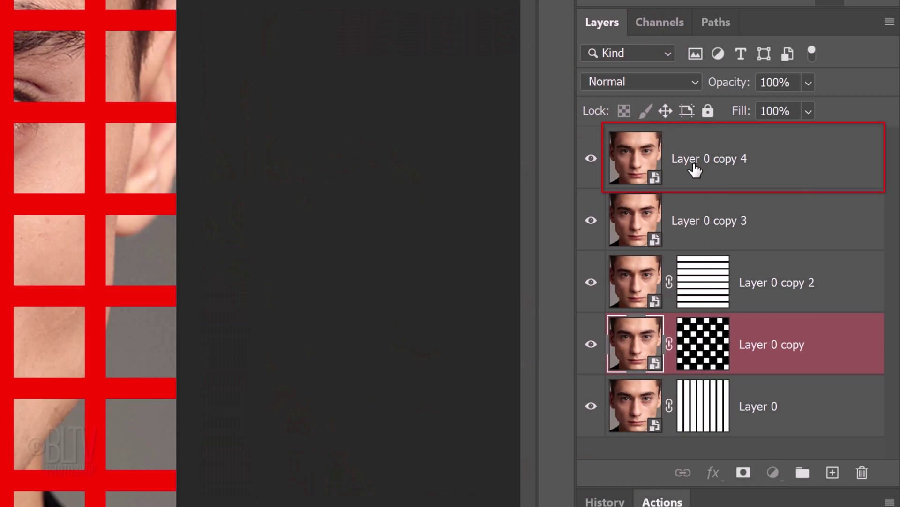
left_click(695, 170)
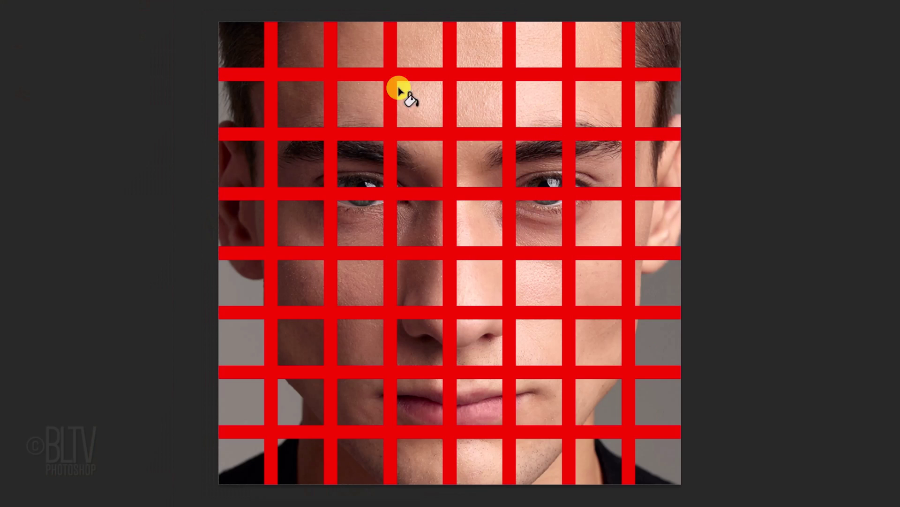
left_click(239, 50)
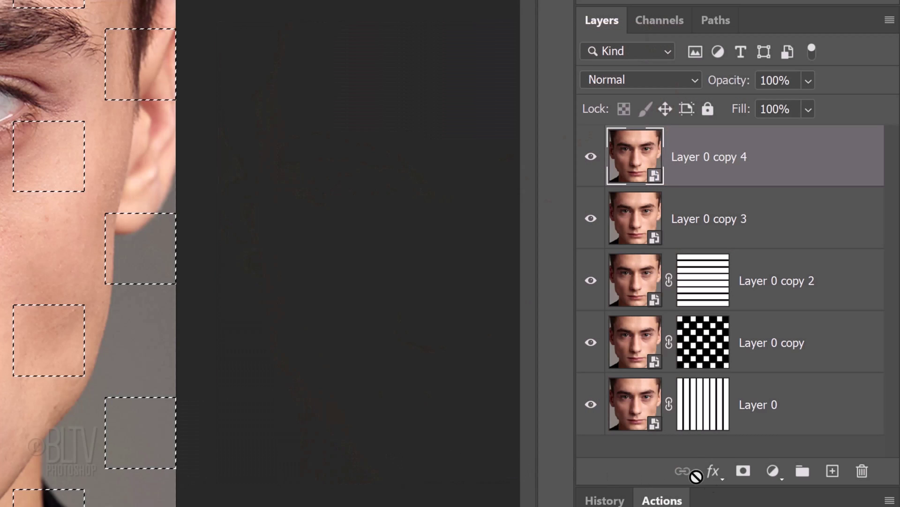
Step: Add the checkerboard mask to Layer 0 copy 4 and load its inverted selection
left_click(743, 471)
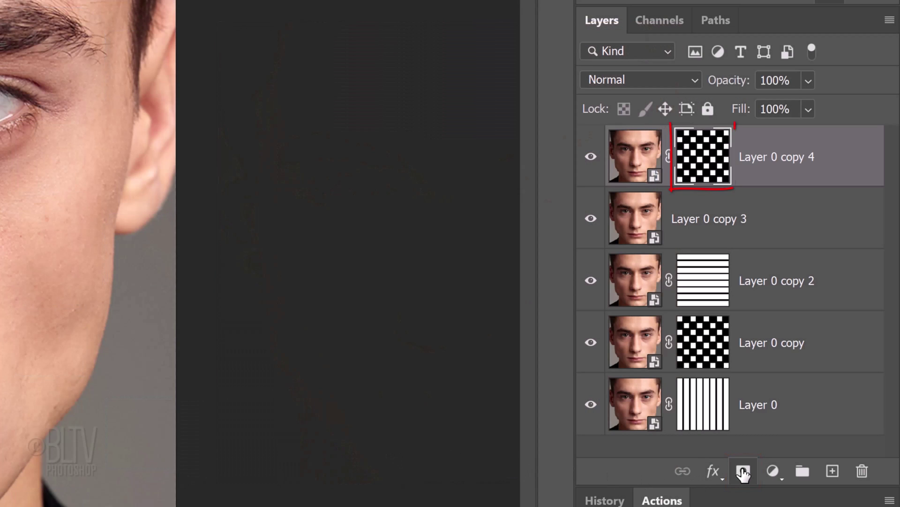
left_click(702, 156, "ctrl")
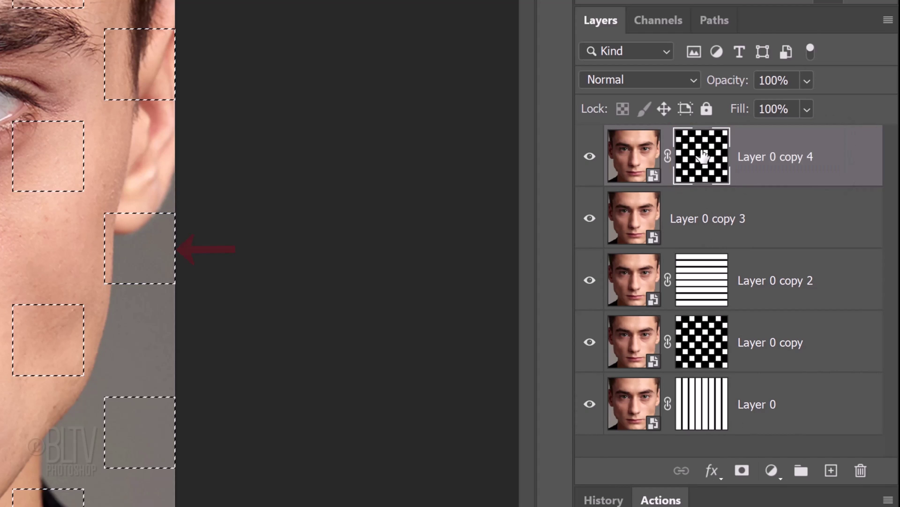
key("ctrl+shift+i")
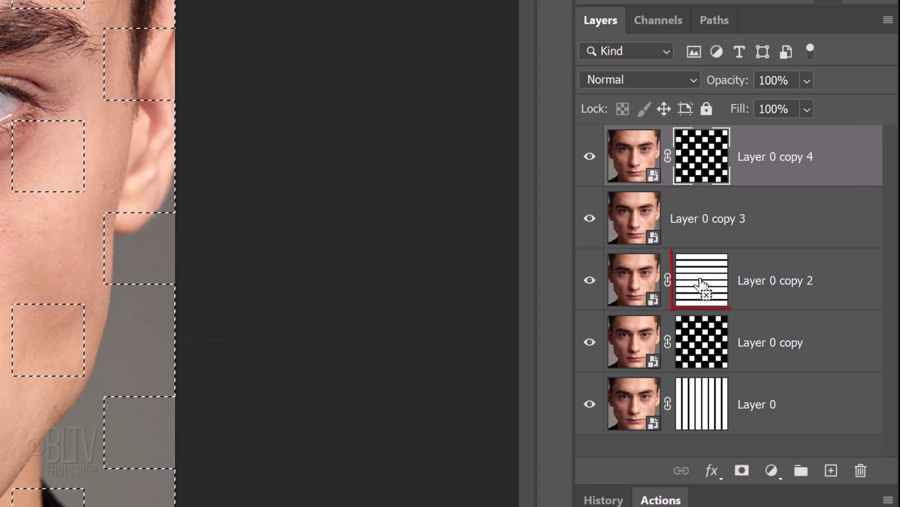
Step: Intersect the inverted selection with the horizontal stripes mask and apply it as Layer 0 copy 3's mask
left_click_drag(702, 285, 701, 282)
left_click(701, 284, "ctrl+alt+shift")
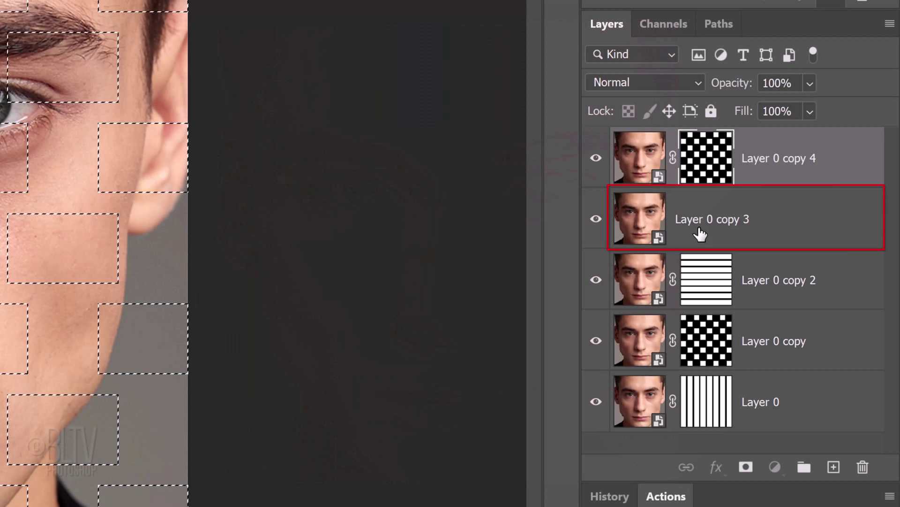
left_click(699, 229)
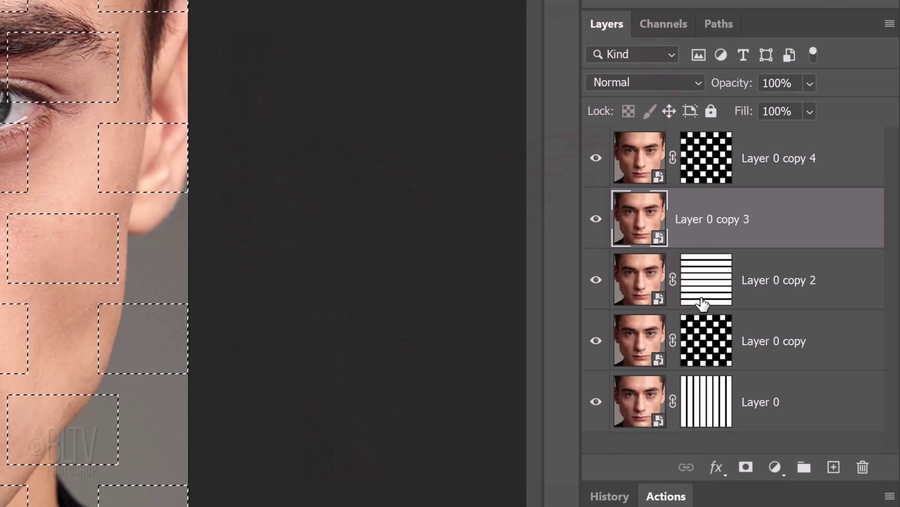
left_click(747, 467)
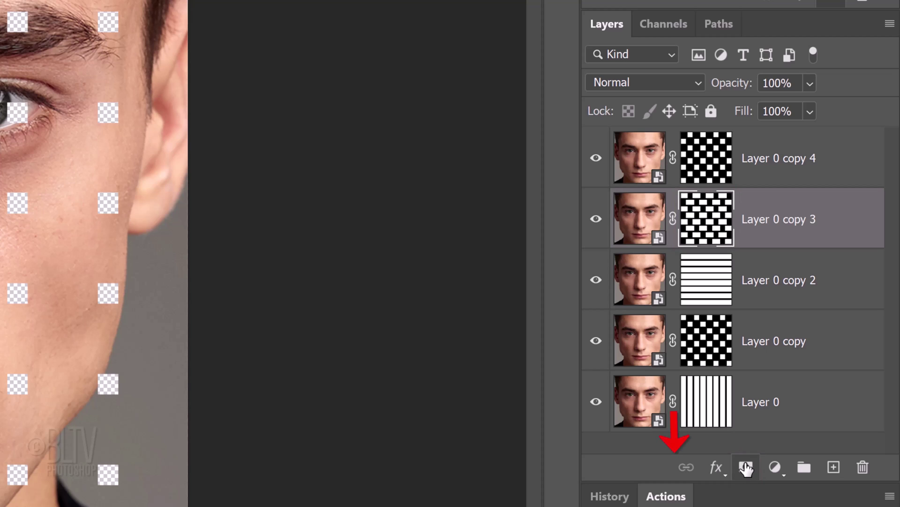
Step: Add a new Layer 1 beneath Layer 0 and fill it with black
left_click(798, 401)
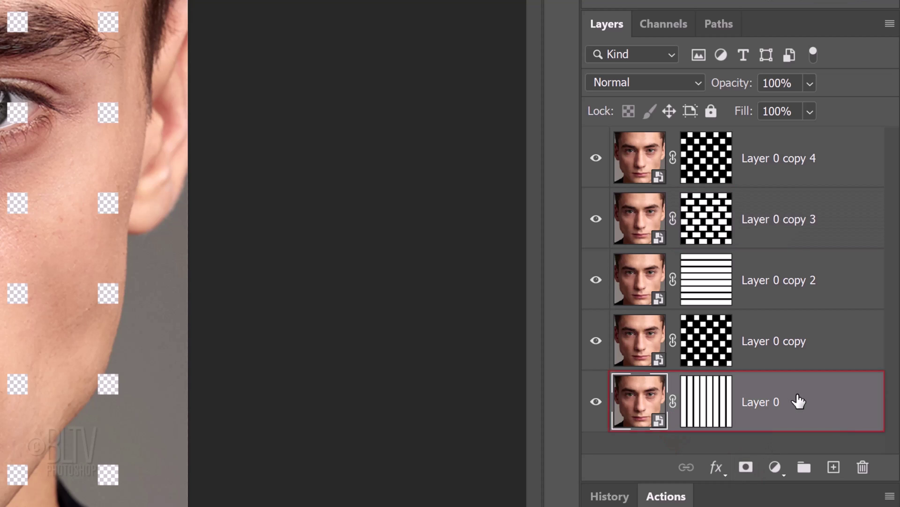
left_click(834, 468, "ctrl")
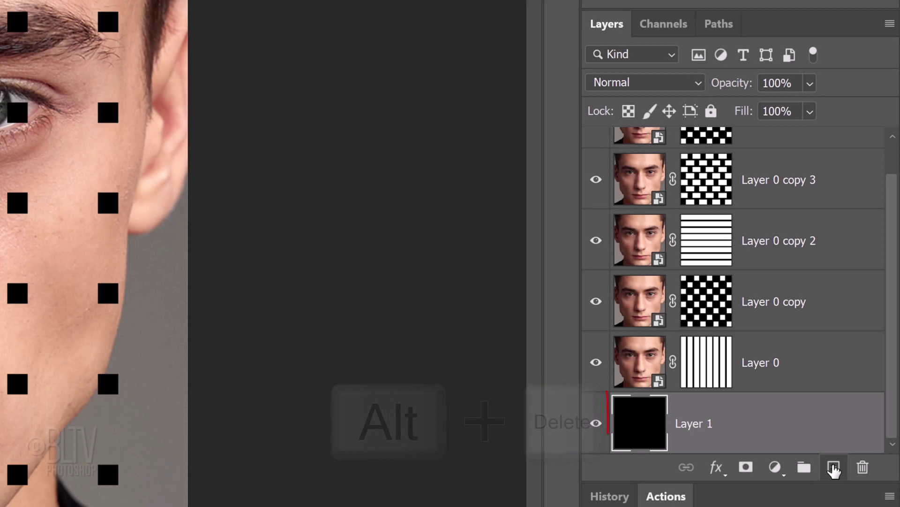
left_click(827, 303)
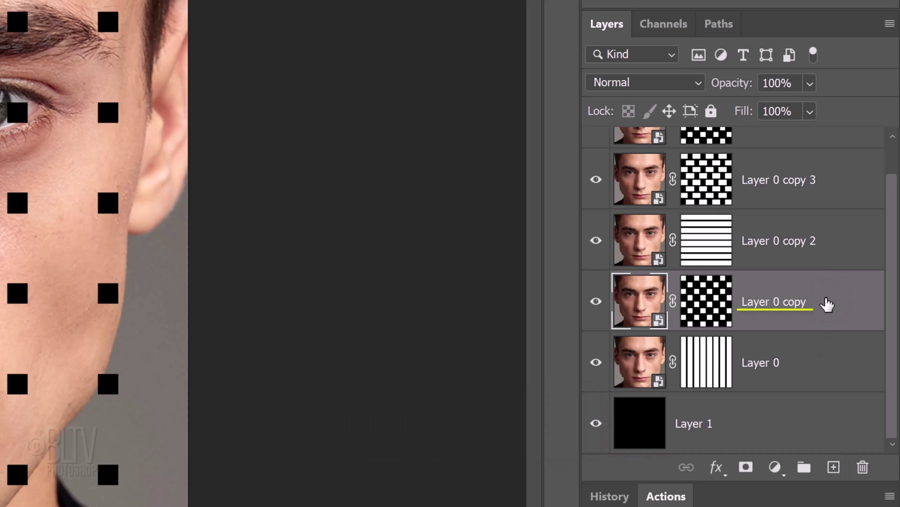
Step: Apply a black Outer Glow to Layer 0 copy: Linear Burn, 10% opacity, Softer, 40 px
double_click(827, 304)
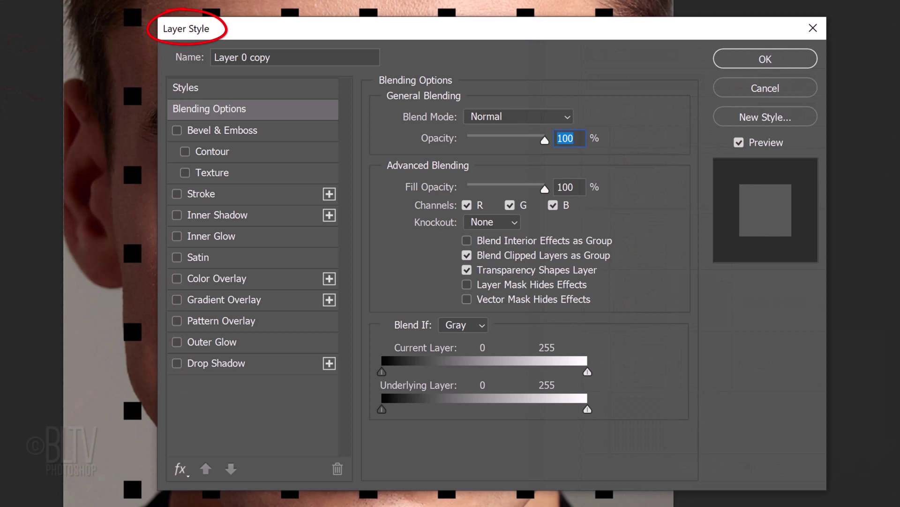
left_click(217, 342)
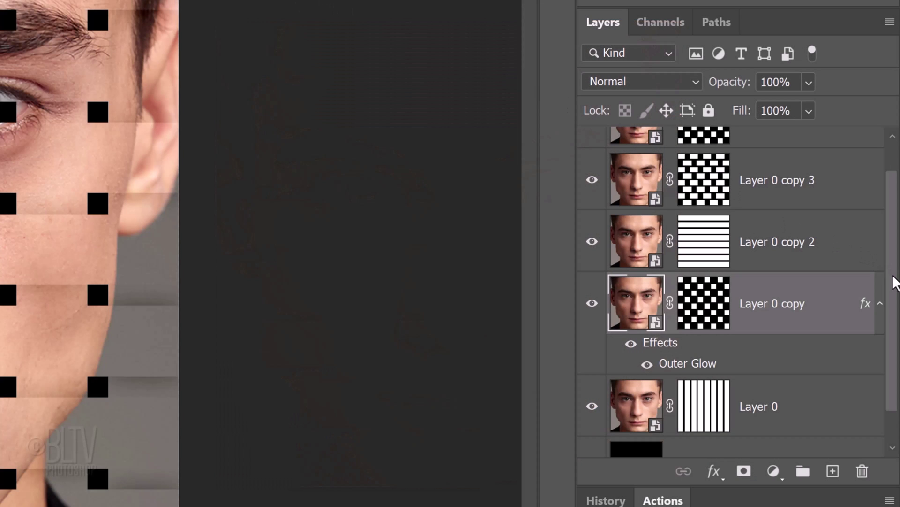
Step: Duplicate Layer 0 copy's Outer Glow effect onto Layer 0 copy 4
scroll(894, 281, "up", 2)
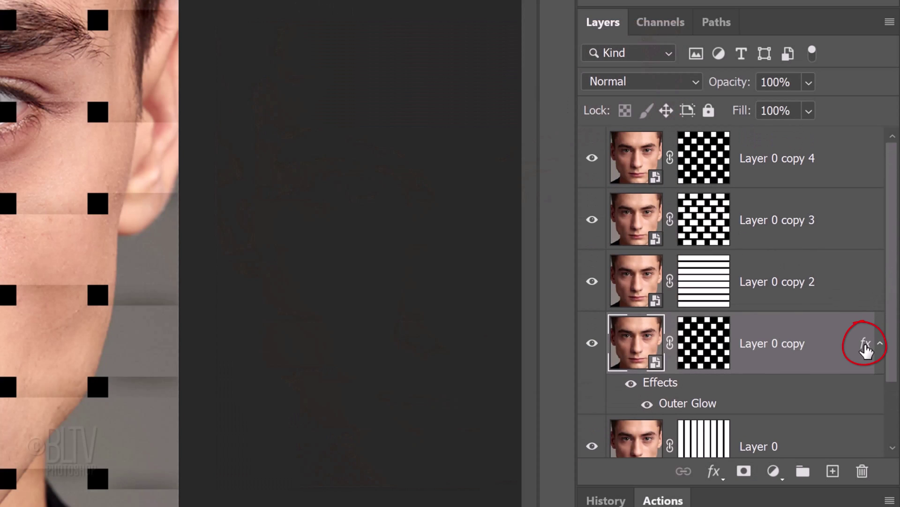
key("alt")
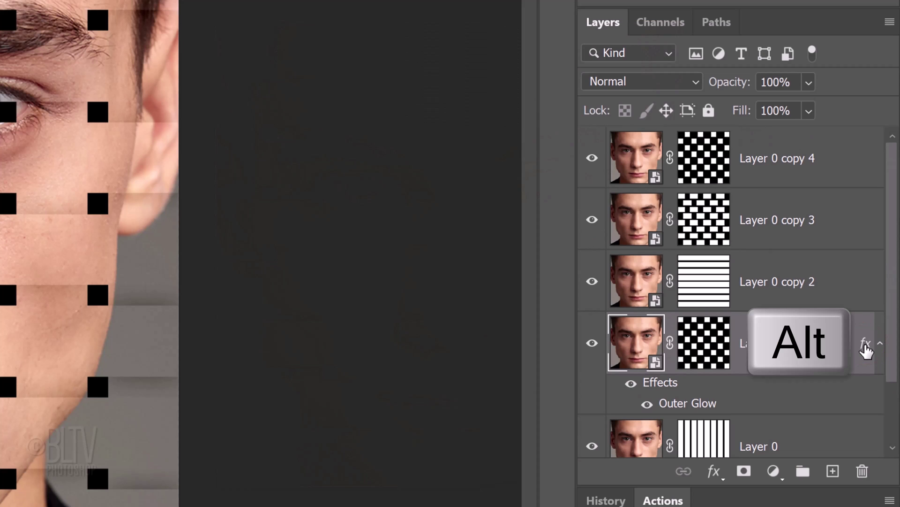
mouse_move(866, 349)
left_mouse_down()
mouse_move(866, 215)
mouse_move(857, 168)
left_mouse_up()
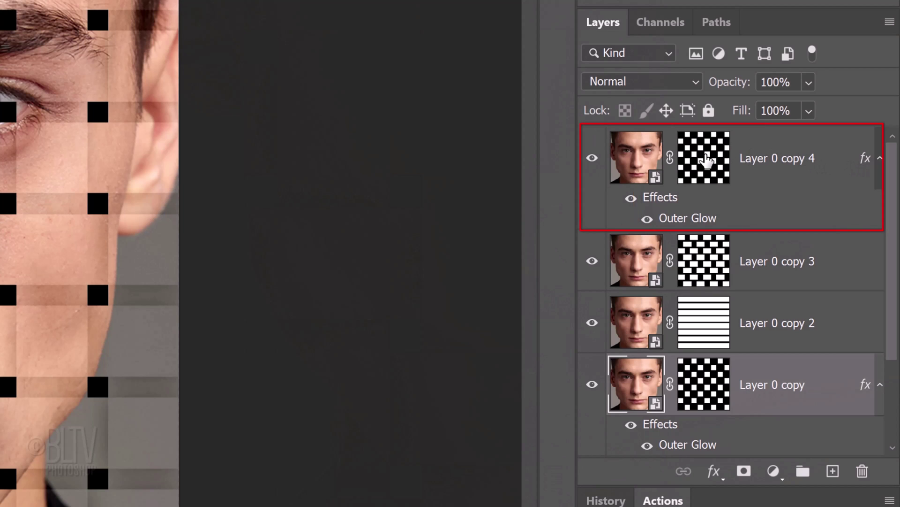
Step: Clip Layer 0 copy 4 to Layer 0 copy 3 below it
left_click(706, 161)
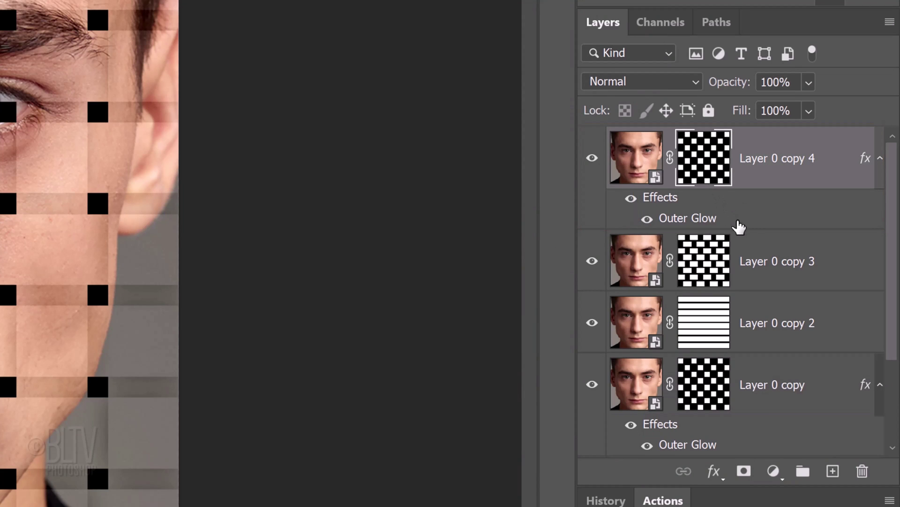
left_click_drag(738, 225, 740, 224)
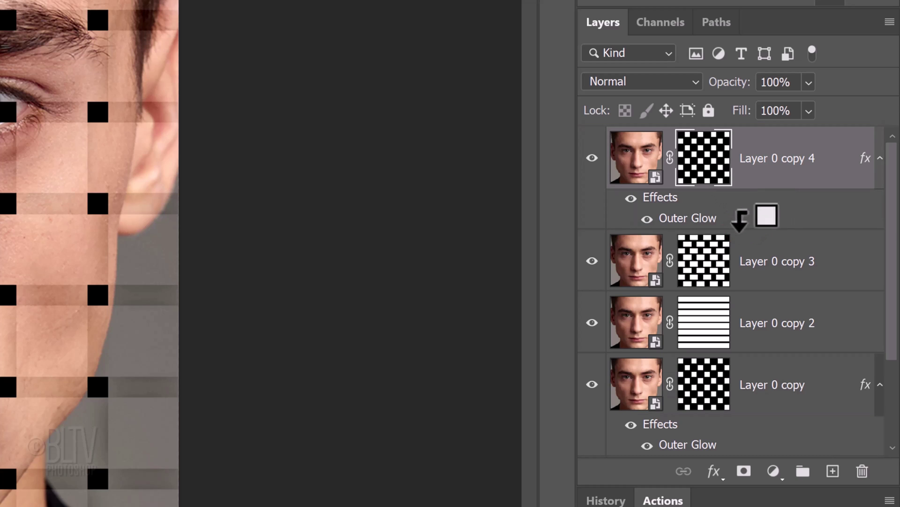
left_click(741, 224, "alt")
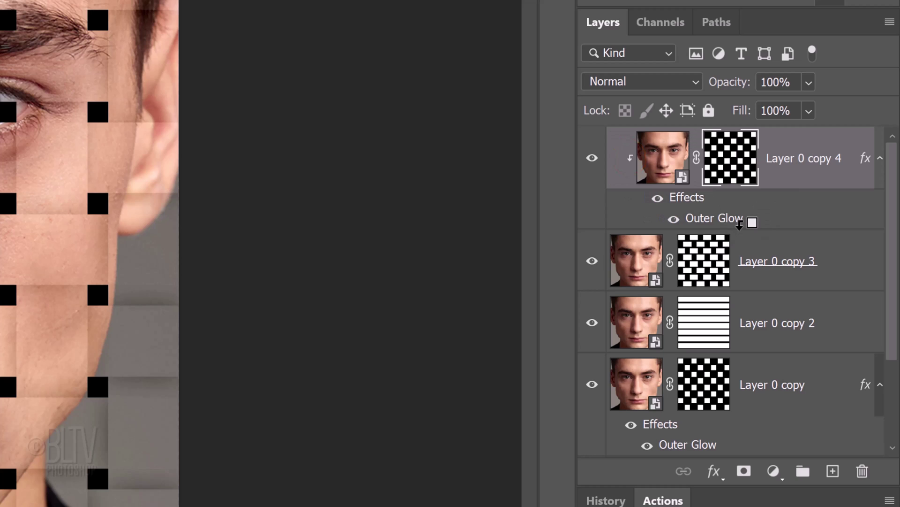
left_click(850, 264)
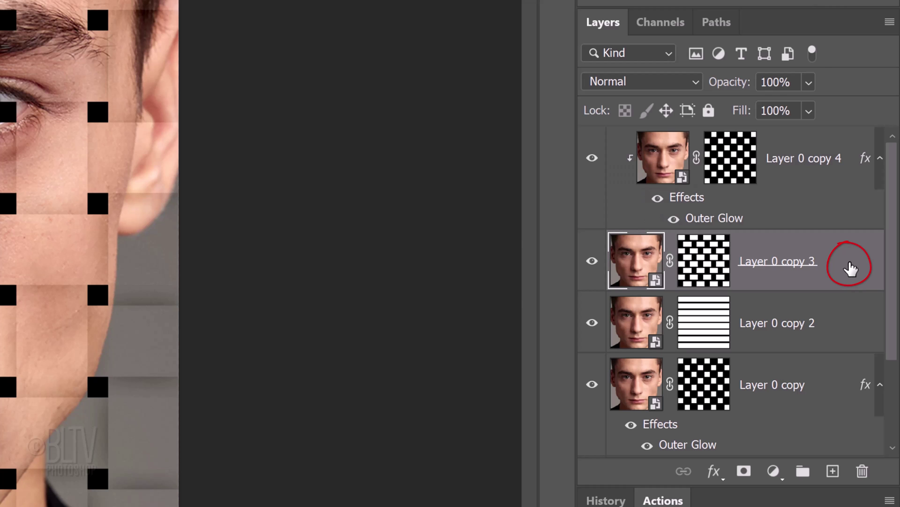
Step: Apply an Inner Bevel, Smooth Bevel & Emboss to Layer 0 copy 3: 7 px, 90°, 10% opacities
double_click(850, 267)
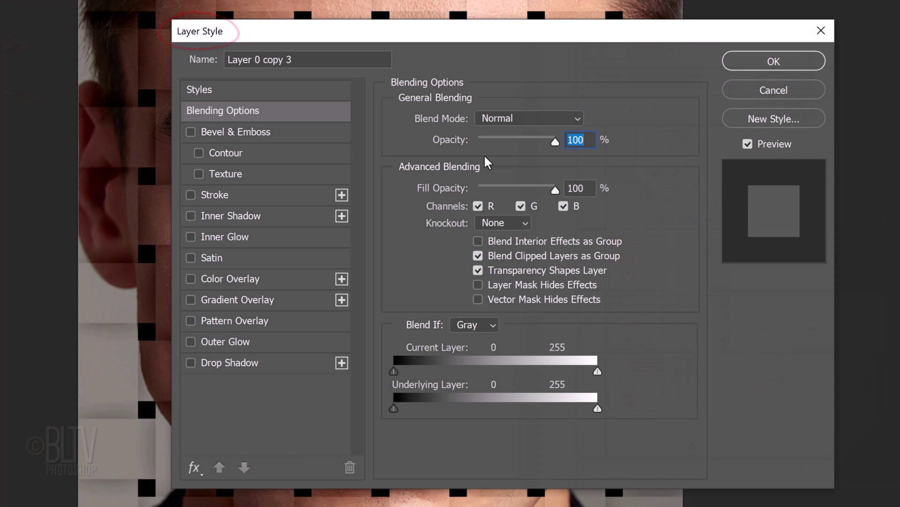
left_click(246, 131)
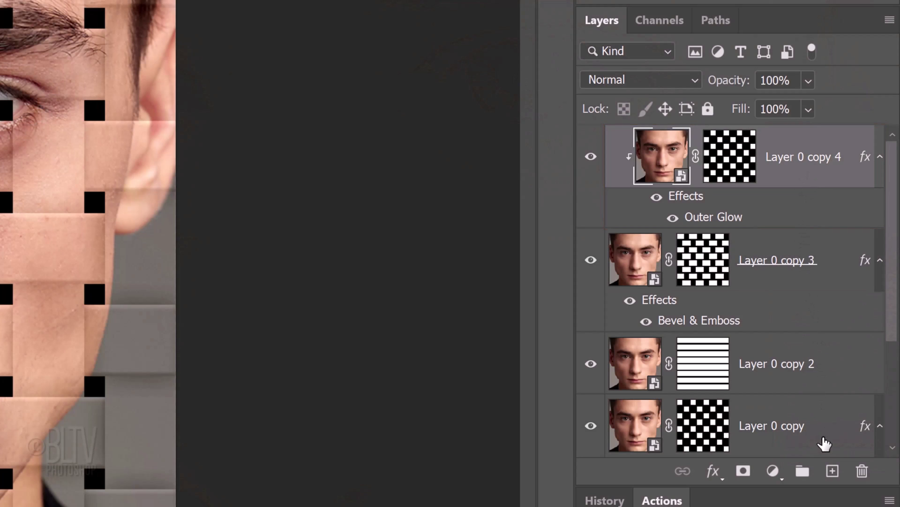
Step: Create a white-filled Layer 2 on top and convert it to a smart object
left_click(833, 472)
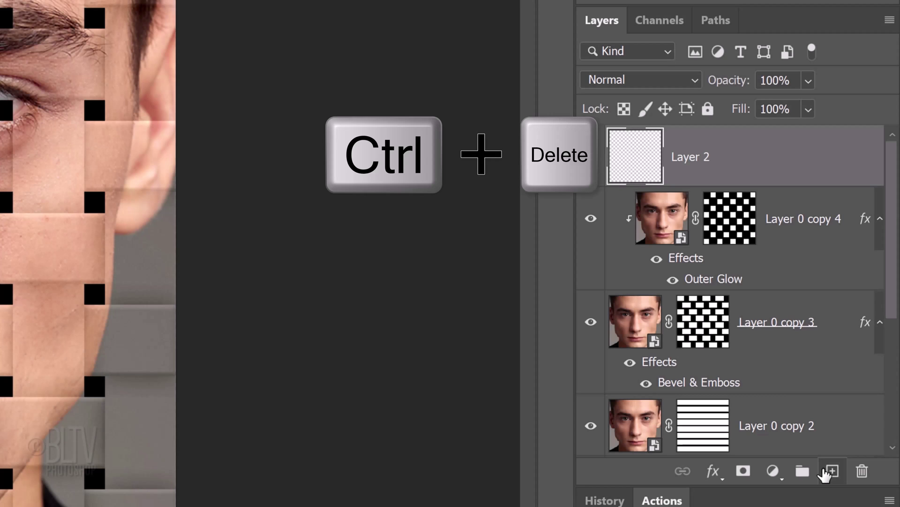
key("ctrl+Delete")
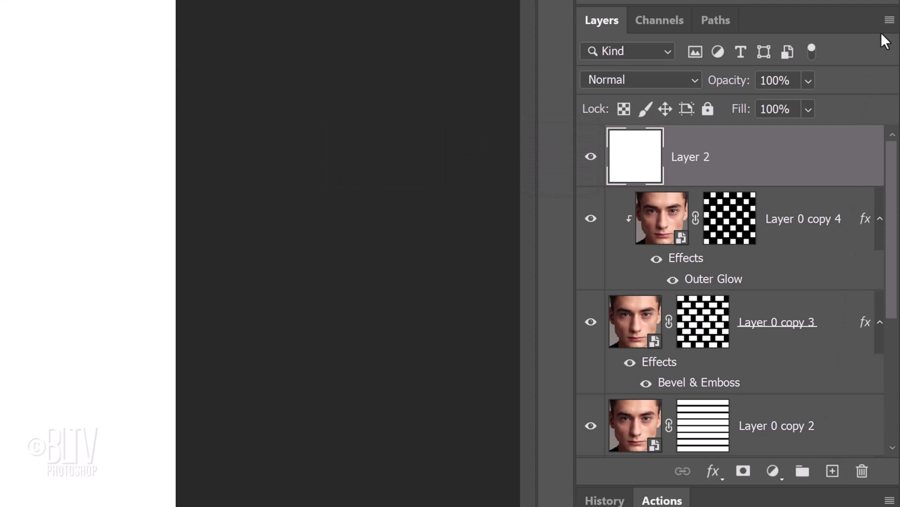
left_click(889, 20)
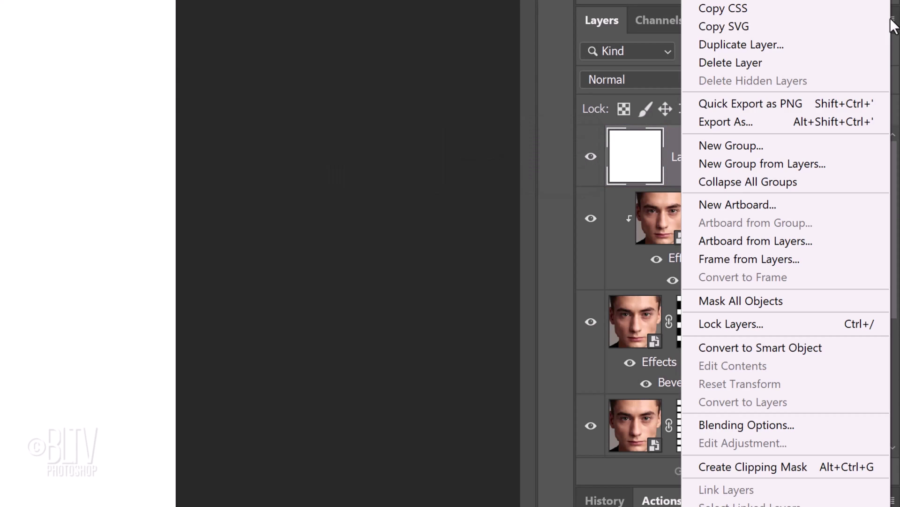
left_click(739, 347)
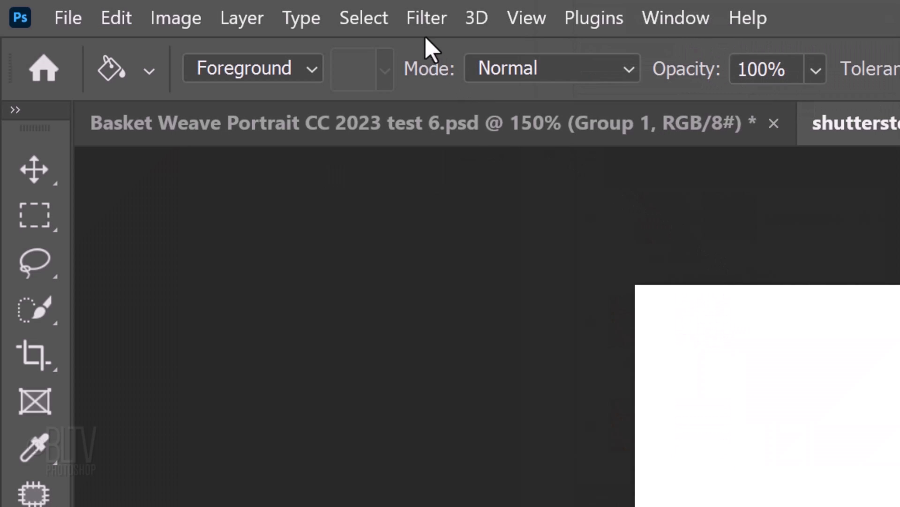
Step: Apply the Sandstone Texturizer from the Filter Gallery: 100% scaling, relief 4, Top light
left_click(426, 19)
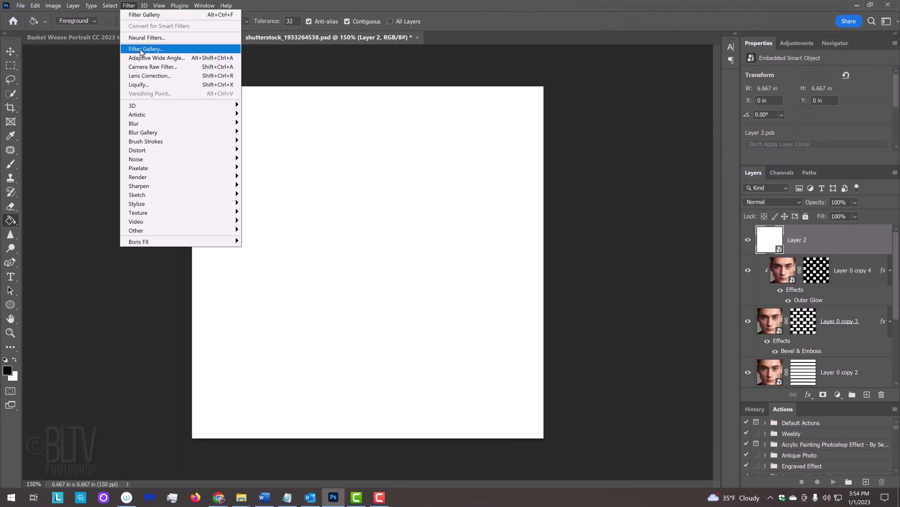
left_click(463, 162)
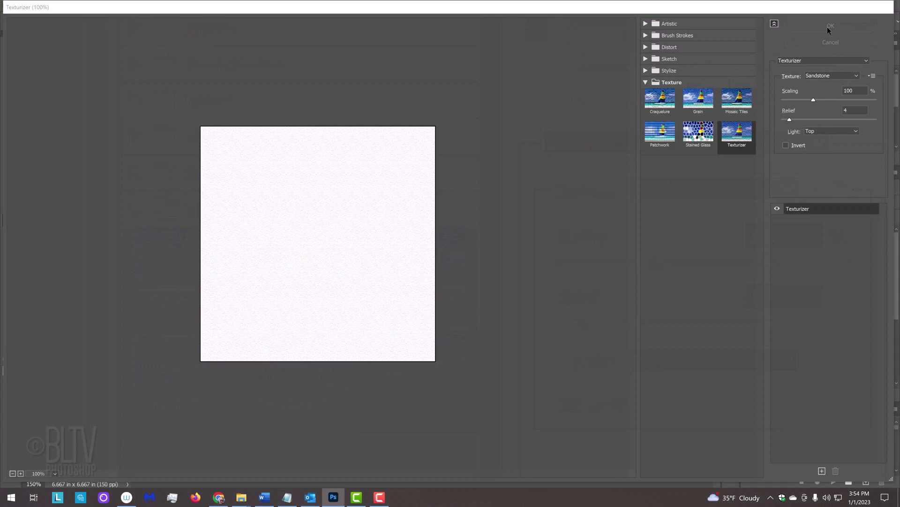
left_click(698, 37)
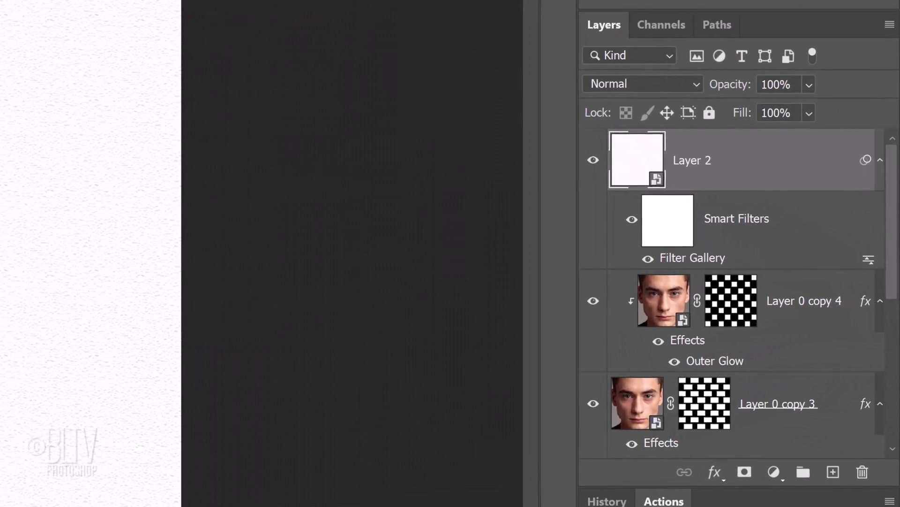
Step: Set Layer 2 to Linear Burn blend mode and enter 50 for its opacity
left_click(782, 183)
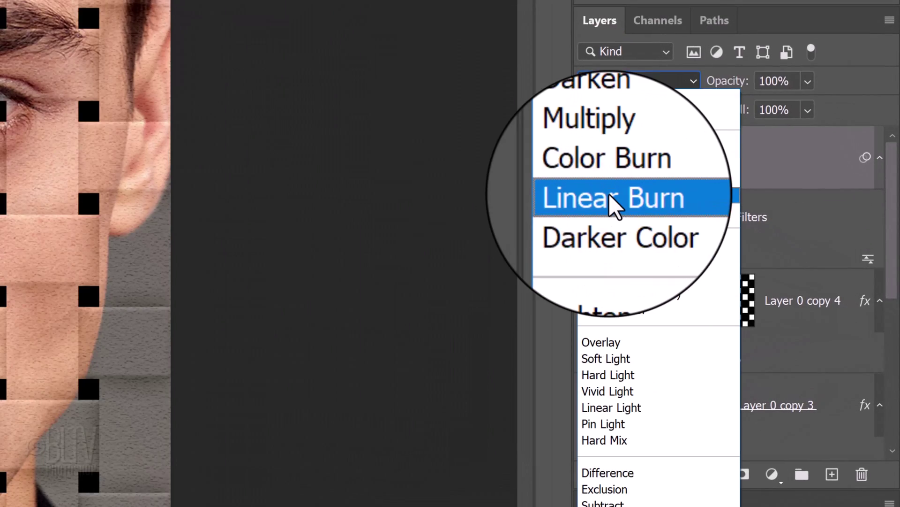
left_click(610, 195)
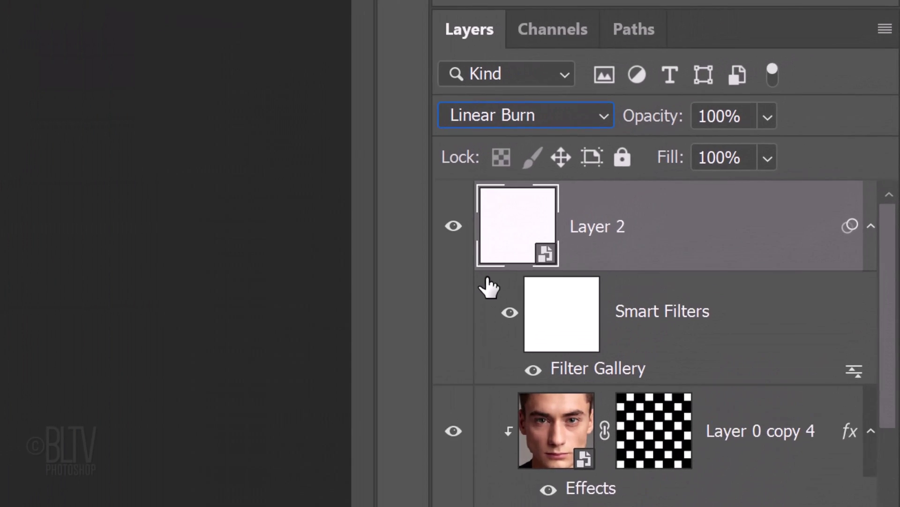
left_click(744, 116)
type("50")
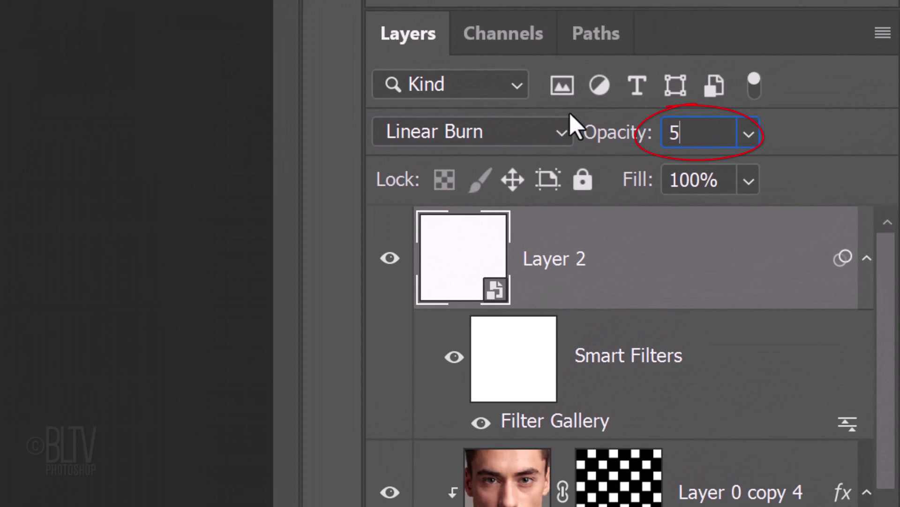